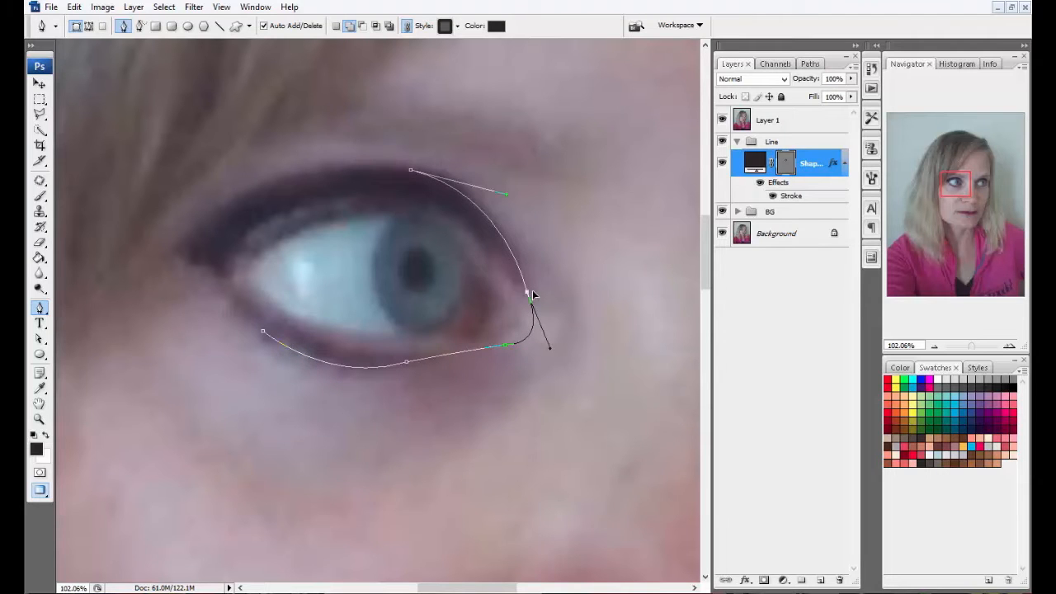
# - Trace the left eye's outer contour with the Pen tool around the inner corner, over the upper lid, and beneath the wing tip
pyautogui.moveTo(532, 294); pyautogui.dragTo(553, 351)
pyautogui.scroll(-2, 411, 176)
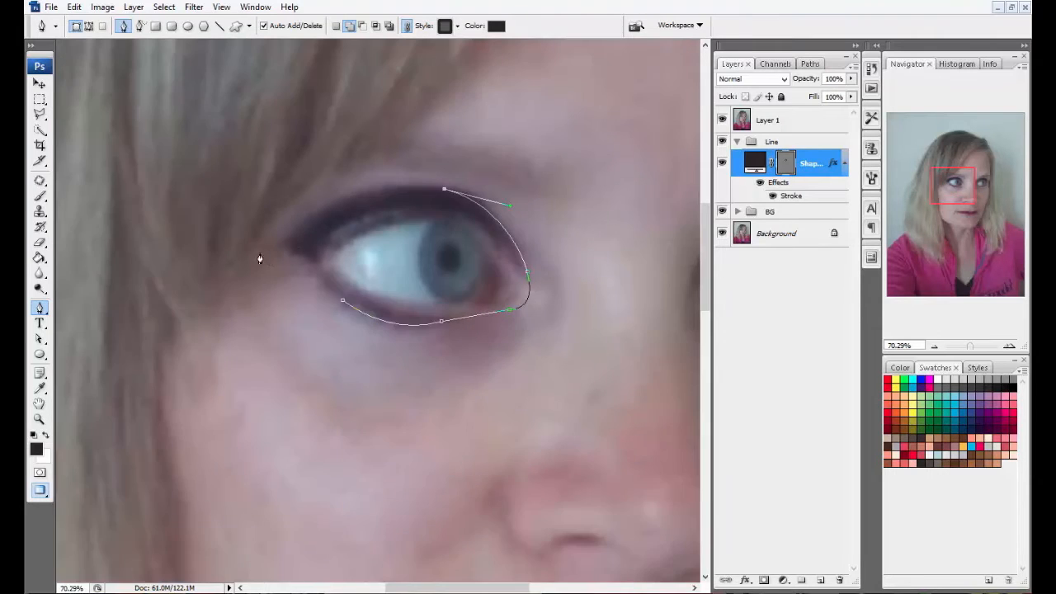
pyautogui.moveTo(271, 259); pyautogui.dragTo(214, 356)
pyautogui.keyDown('alt'); pyautogui.click(271, 261); pyautogui.keyUp('alt')
pyautogui.scroll(3, 304, 272)
pyautogui.moveTo(303, 271); pyautogui.dragTo(331, 295)
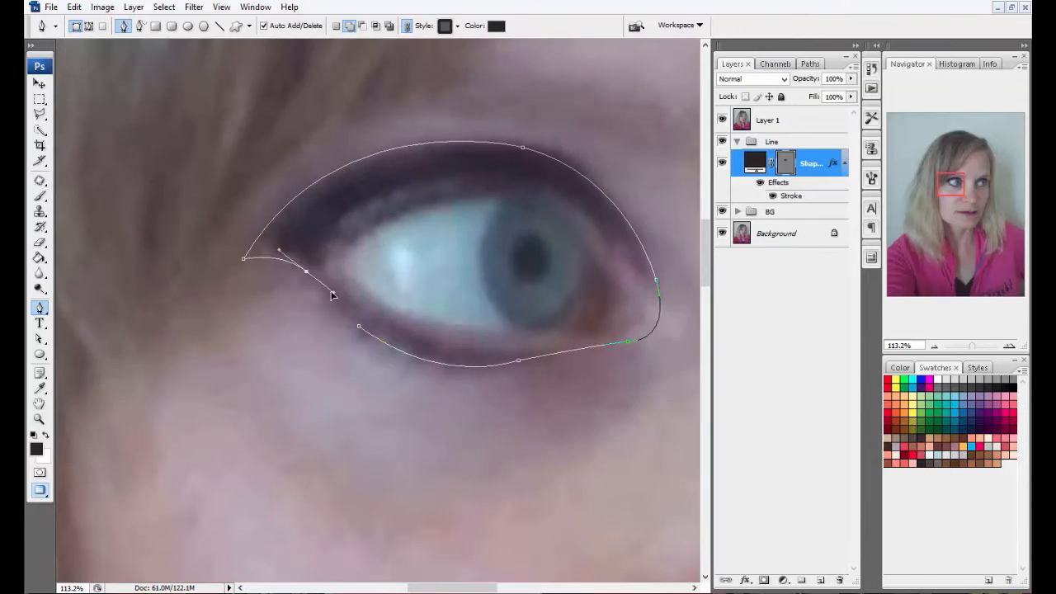
pyautogui.scroll(3, 332, 292)
pyautogui.moveTo(356, 333); pyautogui.dragTo(386, 350)
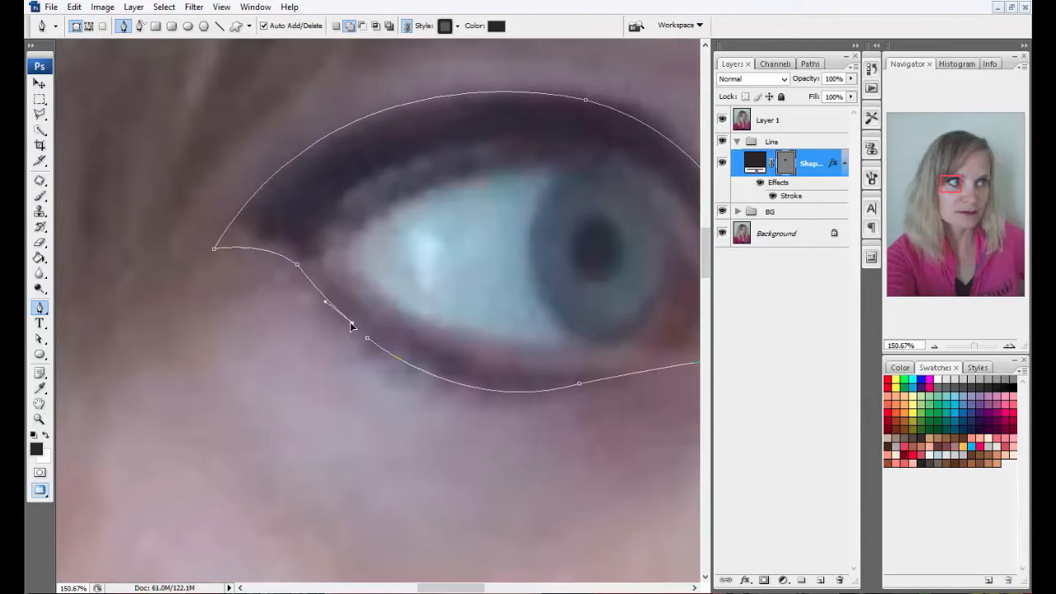
# - Draw the inner edge of the left eye's outline along the upper lid to the corner beside the nose
pyautogui.scroll(-3, 322, 238)
pyautogui.moveTo(499, 185); pyautogui.dragTo(650, 205)
pyautogui.keyDown('alt'); pyautogui.click(499, 185); pyautogui.keyUp('alt')
pyautogui.scroll(-3, 502, 188)
pyautogui.scroll(2, 607, 285)
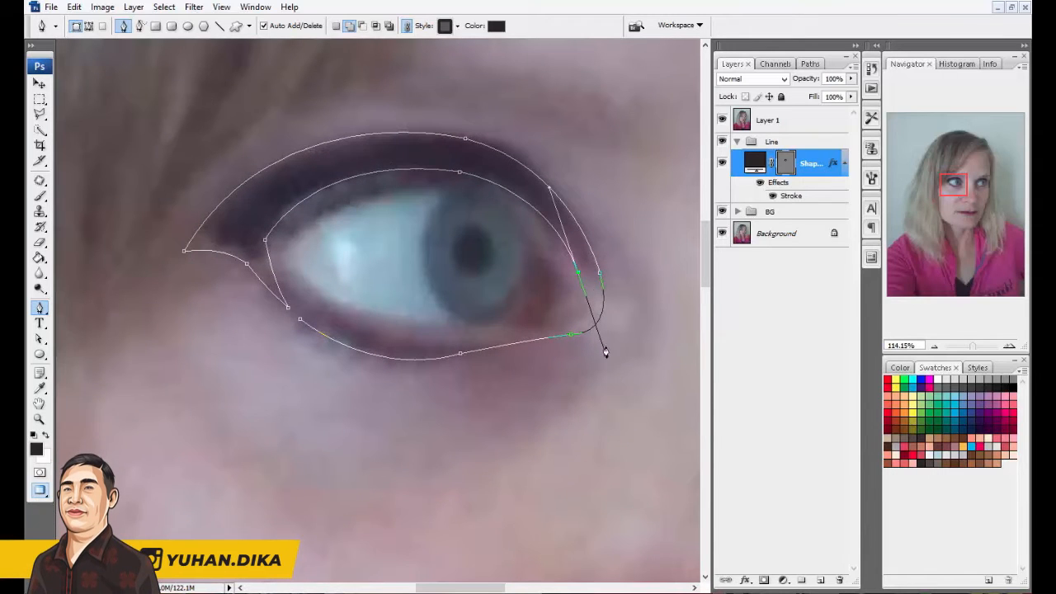
# - Continue the left eye's inner edge along the lower lid and close the path at its starting point
pyautogui.scroll(2, 566, 310)
pyautogui.moveTo(563, 314); pyautogui.dragTo(532, 321)
pyautogui.moveTo(435, 339); pyautogui.dragTo(418, 351)
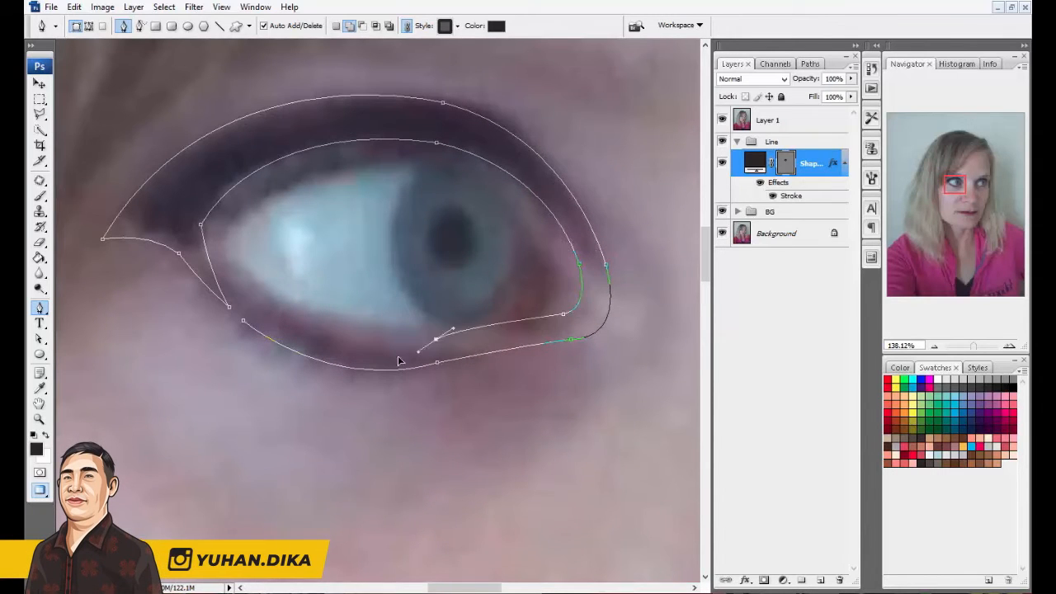
pyautogui.keyDown('alt'); pyautogui.click(437, 340); pyautogui.keyUp('alt')
pyautogui.scroll(-1, 408, 341)
pyautogui.moveTo(283, 326); pyautogui.dragTo(232, 293)
pyautogui.scroll(-4, 417, 339)
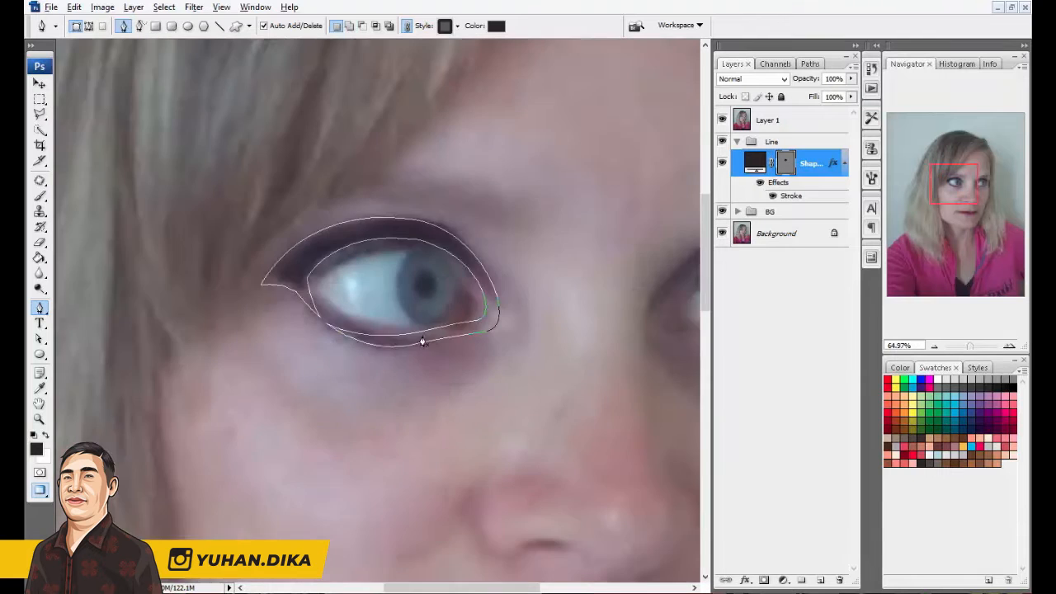
# - Reshape the outer upper-lid curve of the left eye's outline by adjusting its direction handle
pyautogui.scroll(5, 395, 259)
pyautogui.keyDown('ctrl'); pyautogui.click(438, 246); pyautogui.keyUp('ctrl')
pyautogui.moveTo(517, 261); pyautogui.dragTo(512, 256)
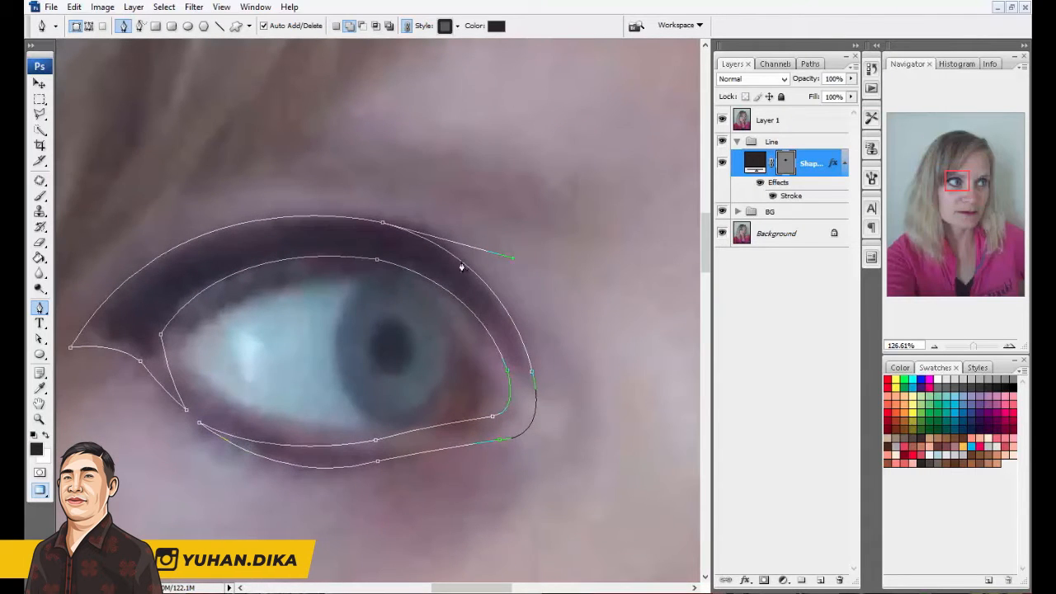
# - Clear the layer style with its Stroke effect from the shape layer in the Line group
pyautogui.scroll(-3, 464, 283)
pyautogui.scroll(-1, 396, 236)
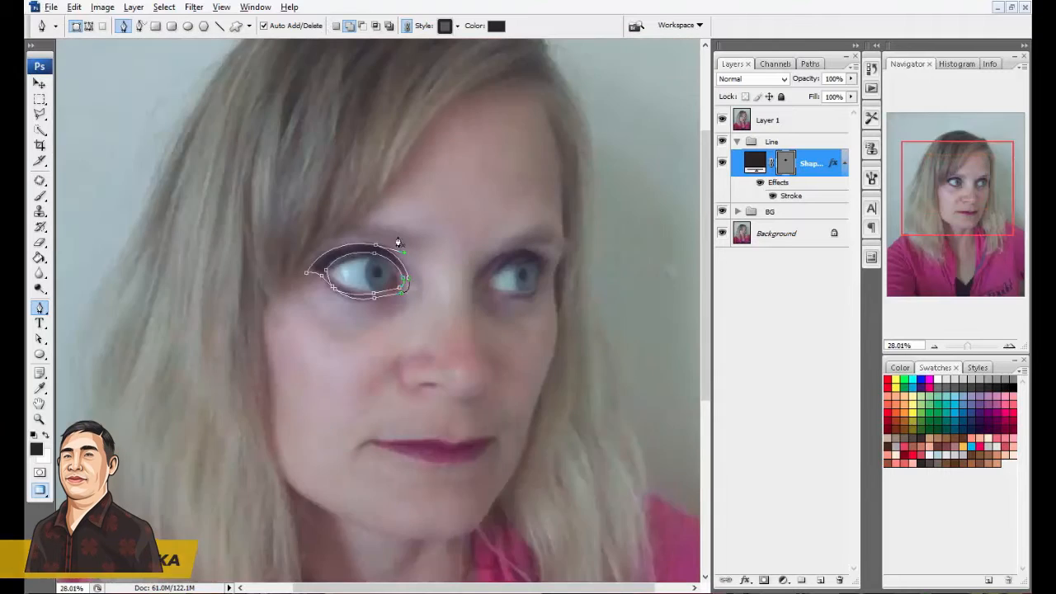
pyautogui.rightClick(817, 163)
pyautogui.click(858, 425)
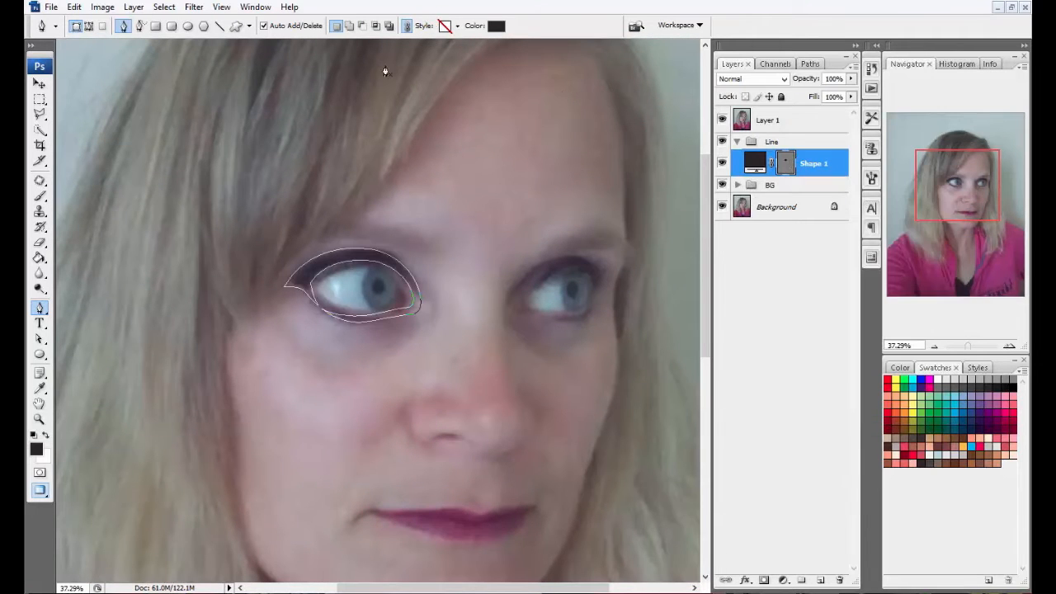
# - Start the left eyebrow's outline with a pointed hair strand at its inner end
pyautogui.scroll(3, 532, 297)
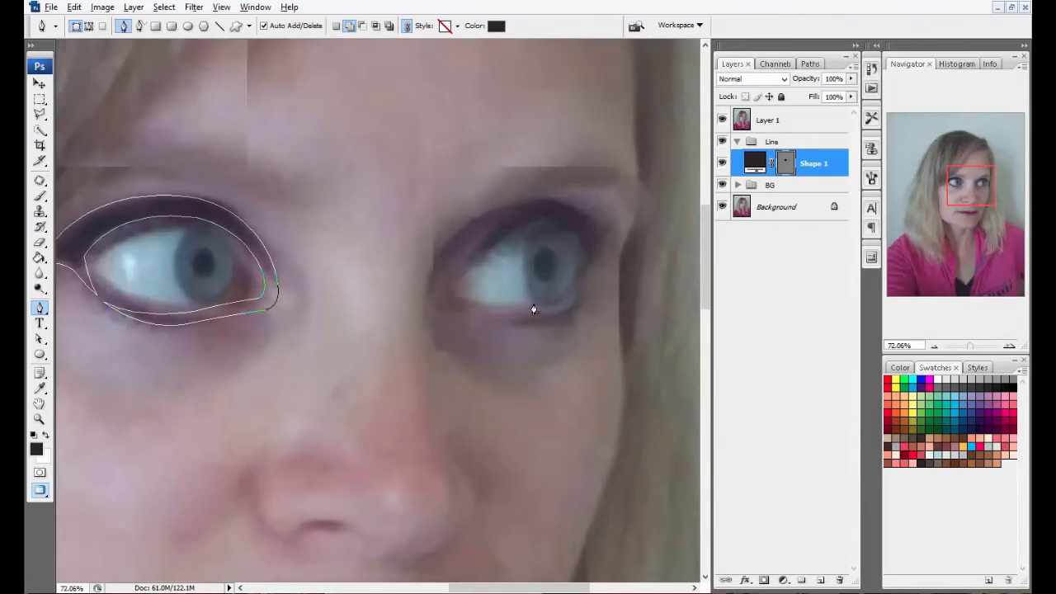
pyautogui.scroll(-2, 413, 248)
pyautogui.scroll(3, 319, 204)
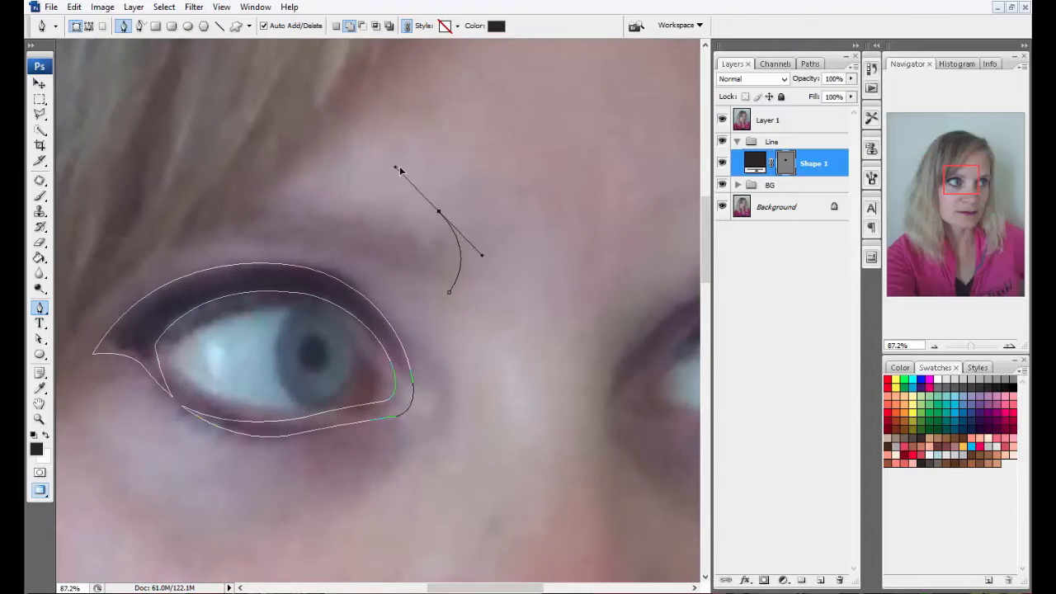
pyautogui.moveTo(400, 168); pyautogui.dragTo(405, 168)
pyautogui.keyDown('alt'); pyautogui.click(439, 211); pyautogui.keyUp('alt')
pyautogui.scroll(1, 439, 249)
pyautogui.moveTo(452, 266); pyautogui.dragTo(451, 293)
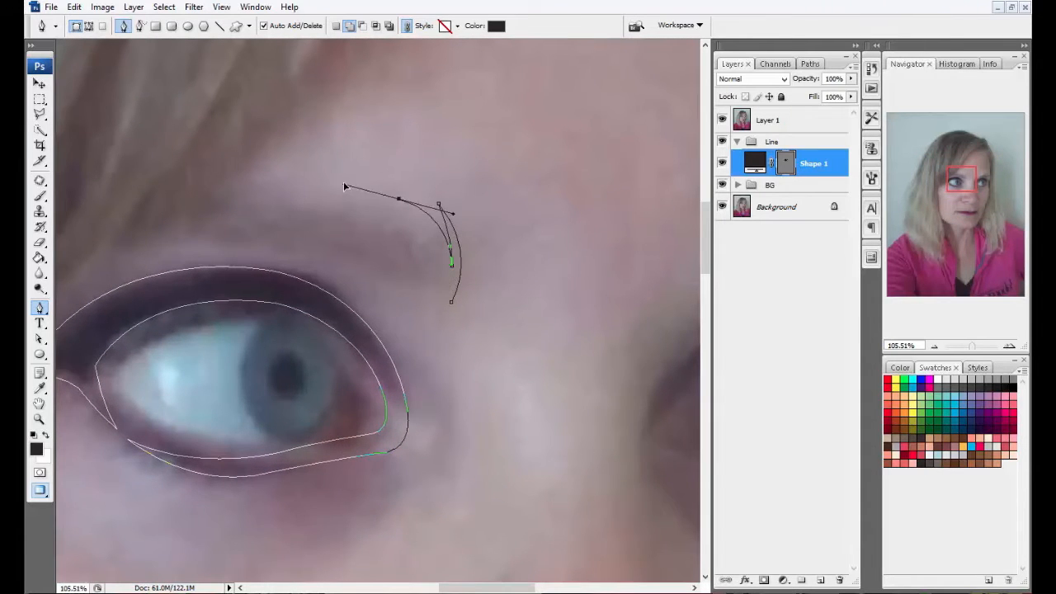
# - Trace the left eyebrow's upper edge outward, add a hair notch, and curve down to the tail's tip
pyautogui.scroll(-2, 400, 205)
pyautogui.moveTo(323, 222); pyautogui.dragTo(247, 250)
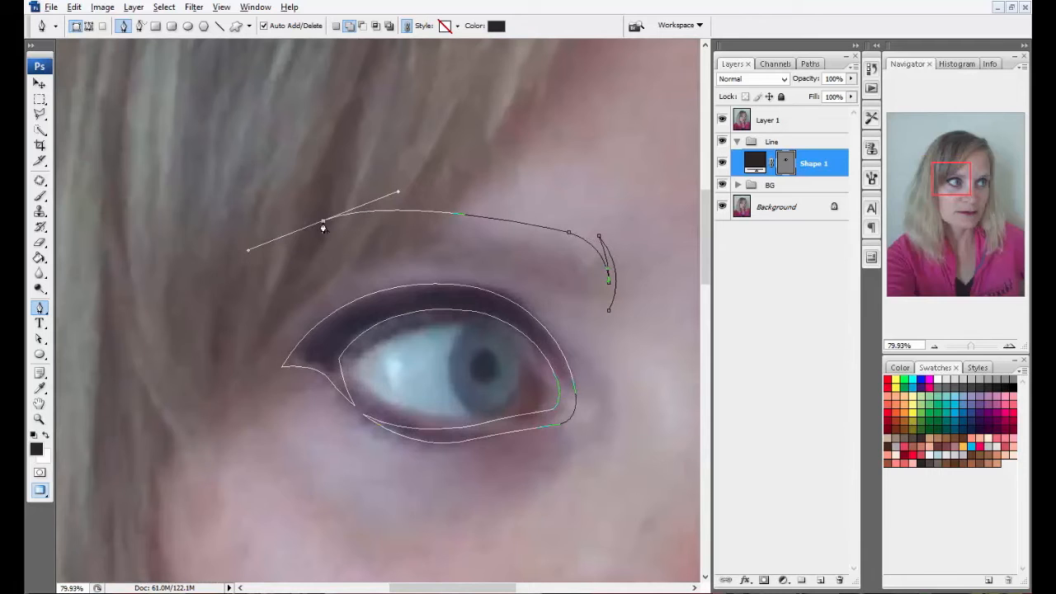
pyautogui.scroll(-2, 421, 206)
pyautogui.moveTo(267, 285); pyautogui.dragTo(228, 383)
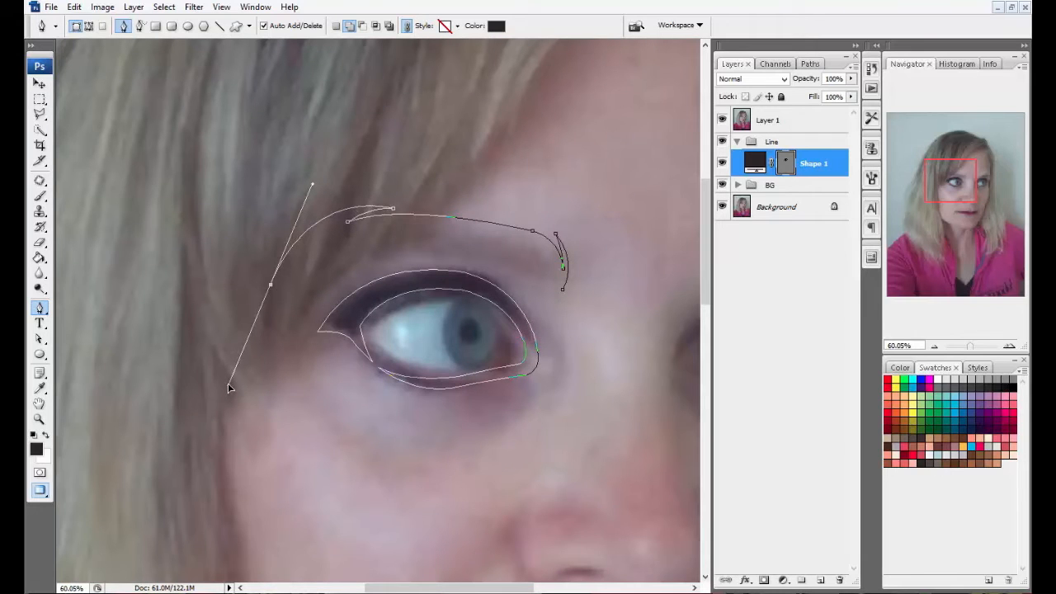
pyautogui.keyDown('alt'); pyautogui.click(272, 284); pyautogui.keyUp('alt')
# - Draw the lower hair strand at the left eyebrow's tail, with a sharp notch leading into the underside
pyautogui.scroll(1, 402, 253)
pyautogui.moveTo(419, 235); pyautogui.dragTo(535, 240)
pyautogui.scroll(1, 416, 245)
pyautogui.moveTo(320, 257); pyautogui.dragTo(283, 281)
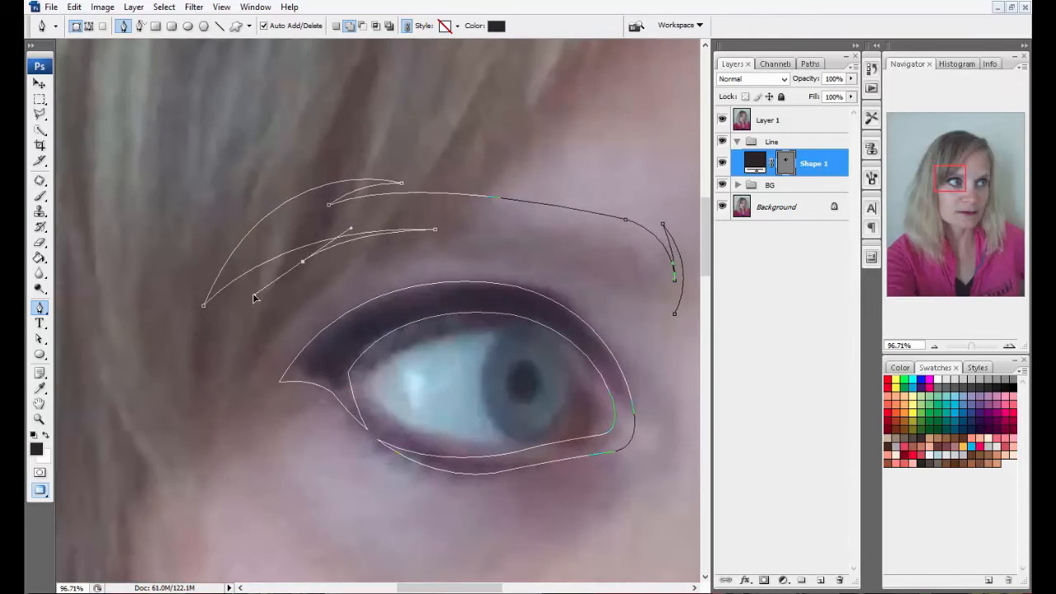
pyautogui.hotkey('ctrl', 'z')
pyautogui.scroll(-4, 306, 264)
pyautogui.scroll(3, 445, 249)
pyautogui.keyDown('alt'); pyautogui.click(250, 268); pyautogui.keyUp('alt')
pyautogui.scroll(2, 416, 267)
# - Draw the left eyebrow's lower edge back to its inner end and close the path
pyautogui.moveTo(364, 259); pyautogui.dragTo(458, 277)
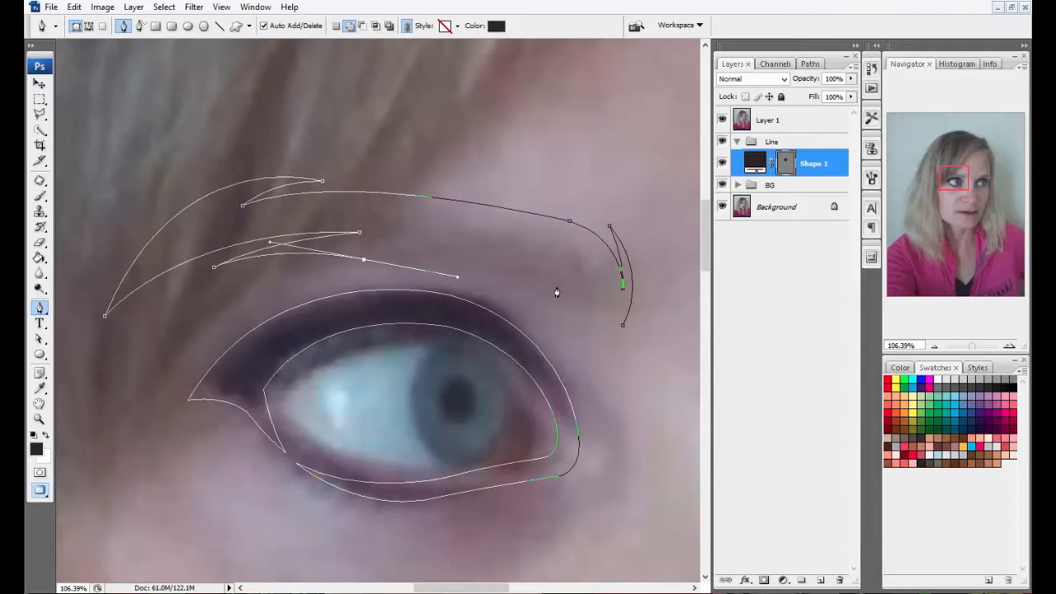
pyautogui.hotkey('ctrl', 'alt', 'z')
pyautogui.hotkey('ctrl', 'alt', 'z')
pyautogui.moveTo(334, 263); pyautogui.dragTo(391, 266)
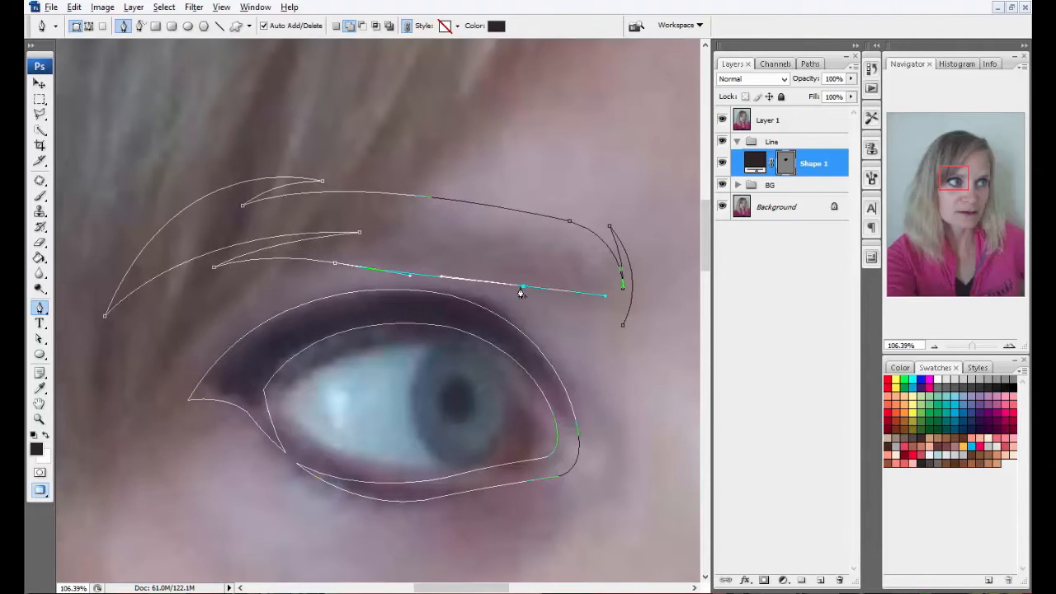
pyautogui.moveTo(618, 318); pyautogui.dragTo(475, 301)
# - Draw a separate thin crescent hair strand just beyond the left eyebrow's inner end
pyautogui.scroll(2, 489, 314)
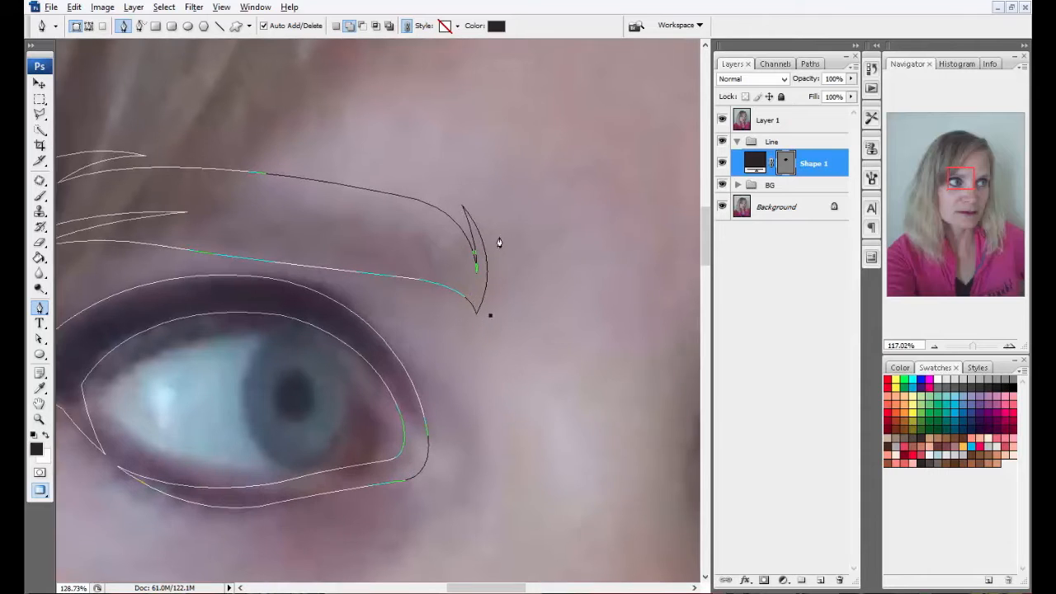
pyautogui.moveTo(492, 222); pyautogui.dragTo(472, 177)
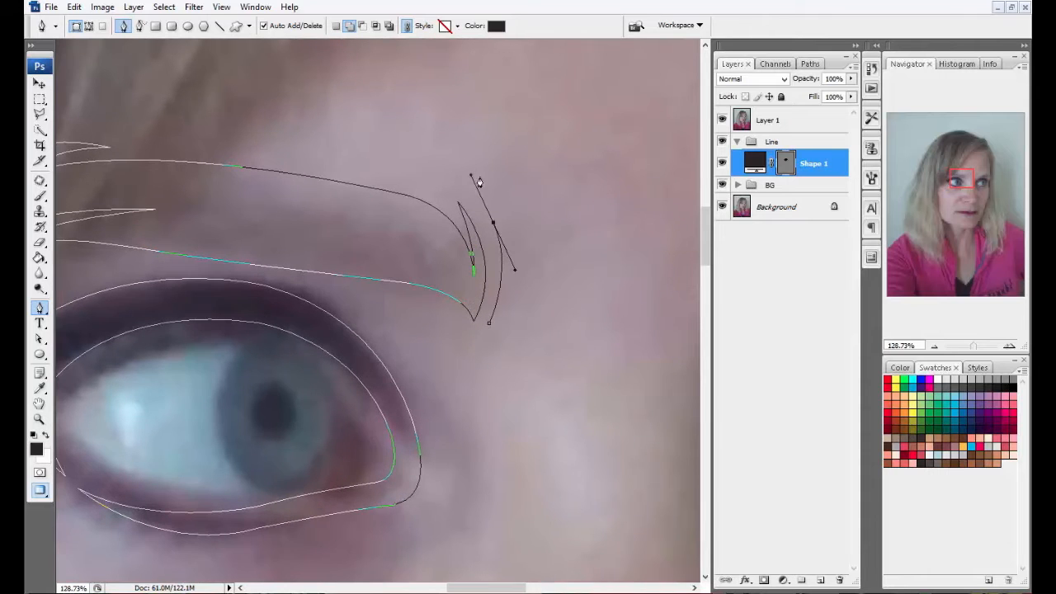
pyautogui.keyDown('ctrl'); pyautogui.click(433, 360); pyautogui.keyUp('ctrl')
# - Start the right eye's outline by tracing the outer edge along the lower lid toward the inner corner
pyautogui.scroll(-10, 222, 153)
pyautogui.scroll(5, 478, 227)
pyautogui.scroll(-2, 507, 313)
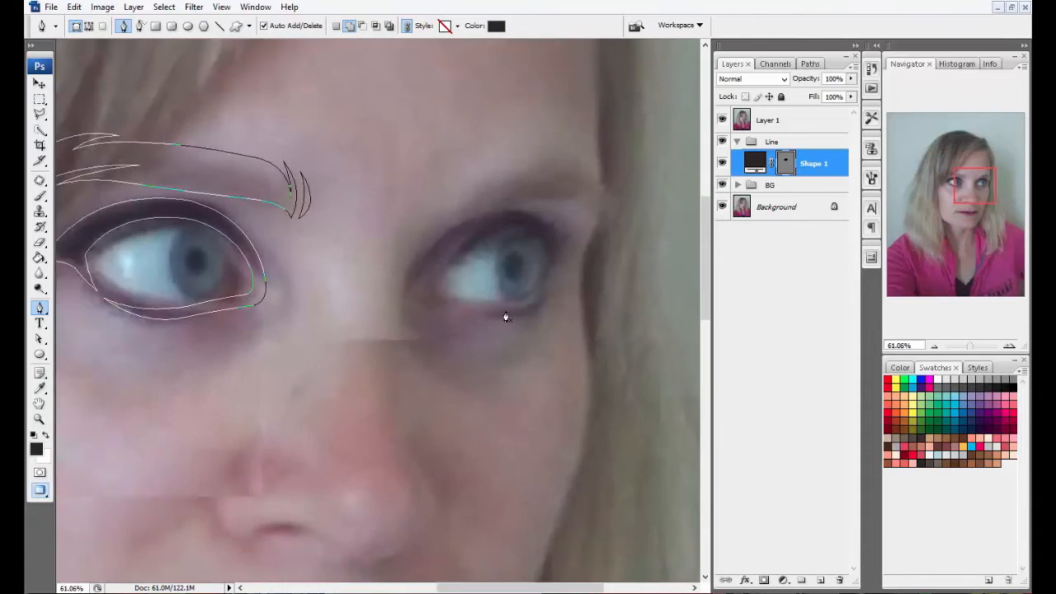
pyautogui.scroll(3, 506, 317)
pyautogui.scroll(2, 537, 314)
pyautogui.click(537, 314)
pyautogui.scroll(-6, 490, 295)
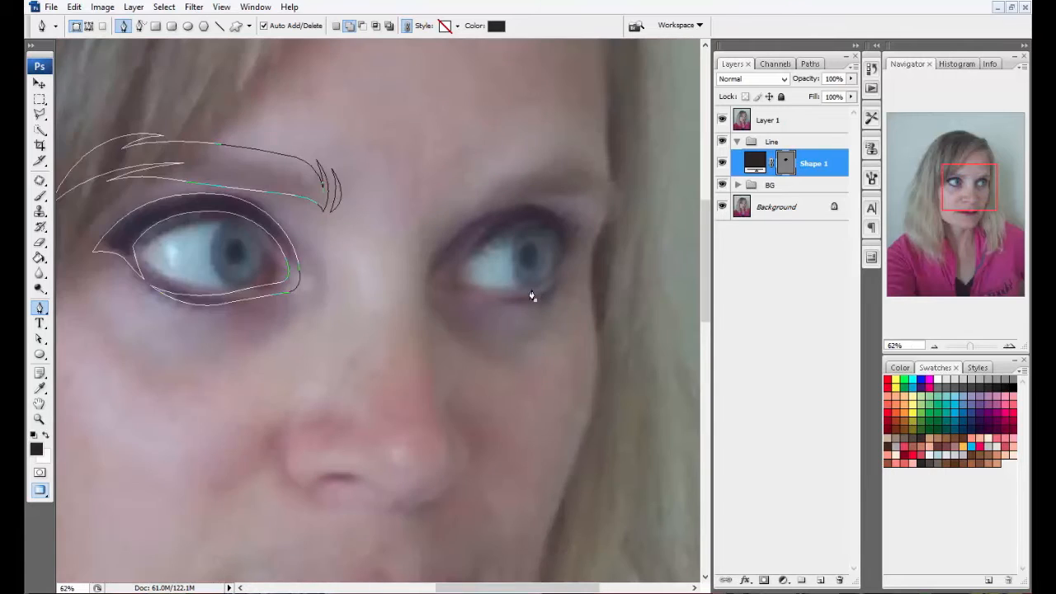
pyautogui.scroll(7, 531, 297)
pyautogui.moveTo(429, 309); pyautogui.dragTo(364, 285)
pyautogui.keyDown('alt'); pyautogui.click(430, 309); pyautogui.keyUp('alt')
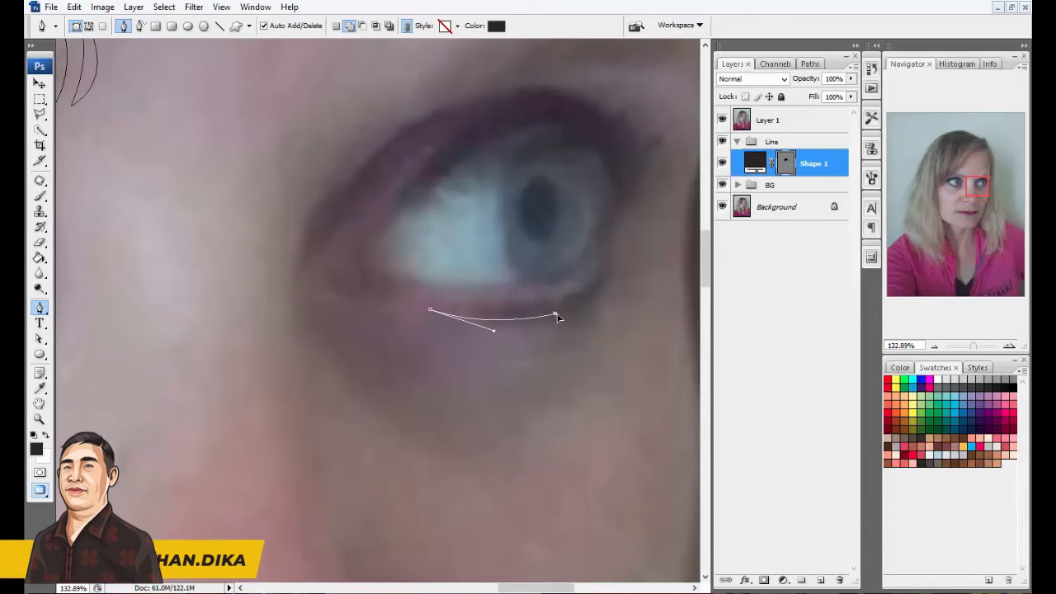
pyautogui.moveTo(555, 313); pyautogui.dragTo(571, 315)
pyautogui.moveTo(360, 297); pyautogui.dragTo(327, 294)
pyautogui.keyDown('alt'); pyautogui.click(361, 297); pyautogui.keyUp('alt')
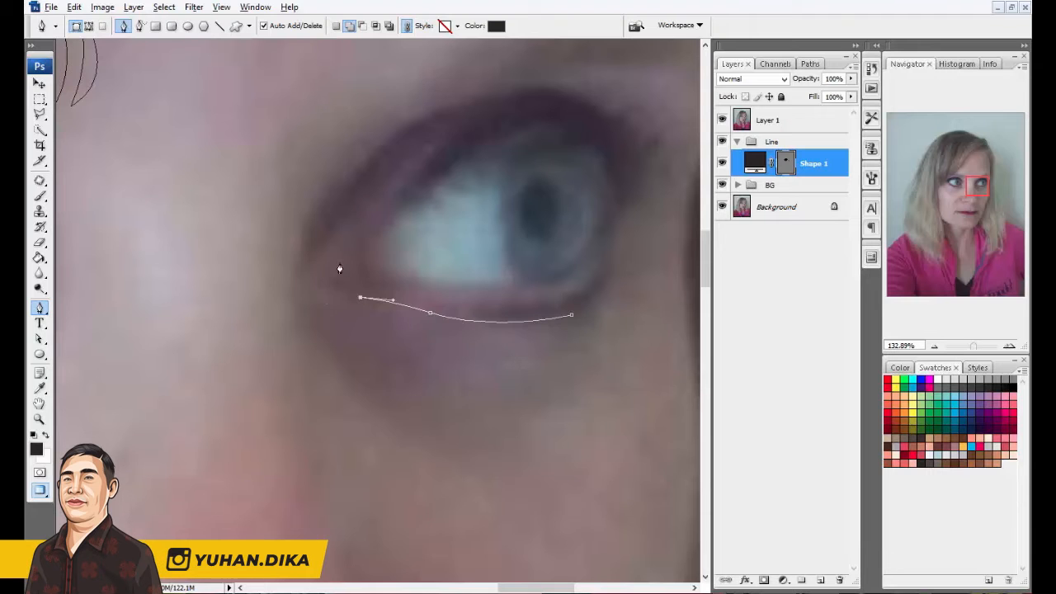
# - Continue the right eye's outer contour around the inner corner and over the upper lid
pyautogui.moveTo(333, 245); pyautogui.dragTo(364, 195)
pyautogui.hotkey('ctrl', 'z')
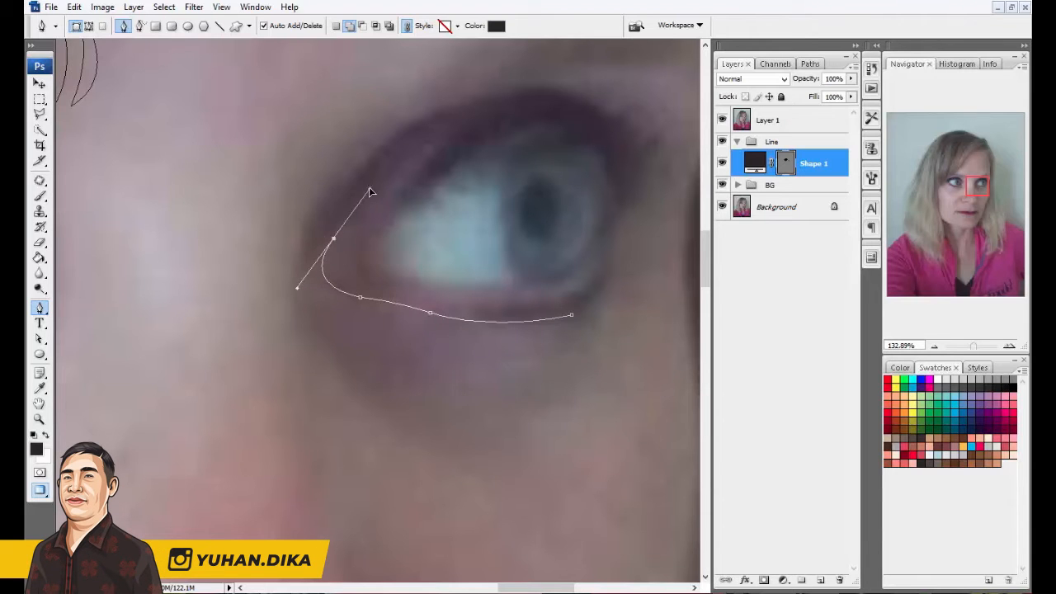
pyautogui.scroll(-3, 335, 241)
pyautogui.moveTo(487, 167); pyautogui.dragTo(599, 170)
pyautogui.keyDown('alt'); pyautogui.click(487, 167); pyautogui.keyUp('alt')
# - Trace the wing and notch at the right eye's outer corner, and refine the lower-lid curve
pyautogui.scroll(-3, 542, 242)
pyautogui.scroll(3, 577, 245)
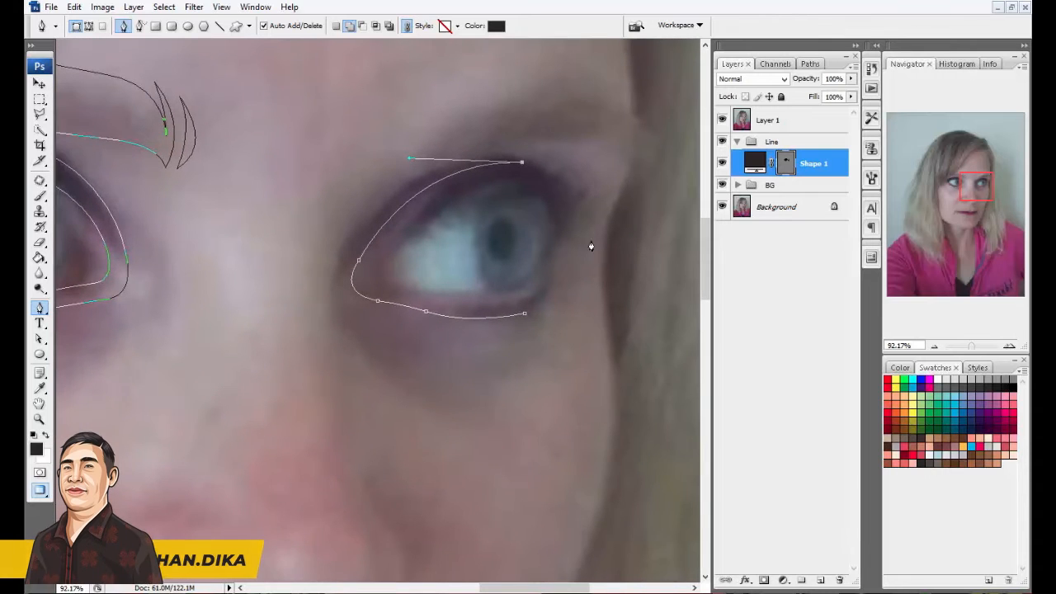
pyautogui.moveTo(583, 253); pyautogui.dragTo(576, 347)
pyautogui.keyDown('alt'); pyautogui.click(584, 254); pyautogui.keyUp('alt')
pyautogui.scroll(3, 578, 226)
pyautogui.moveTo(551, 227); pyautogui.dragTo(521, 216)
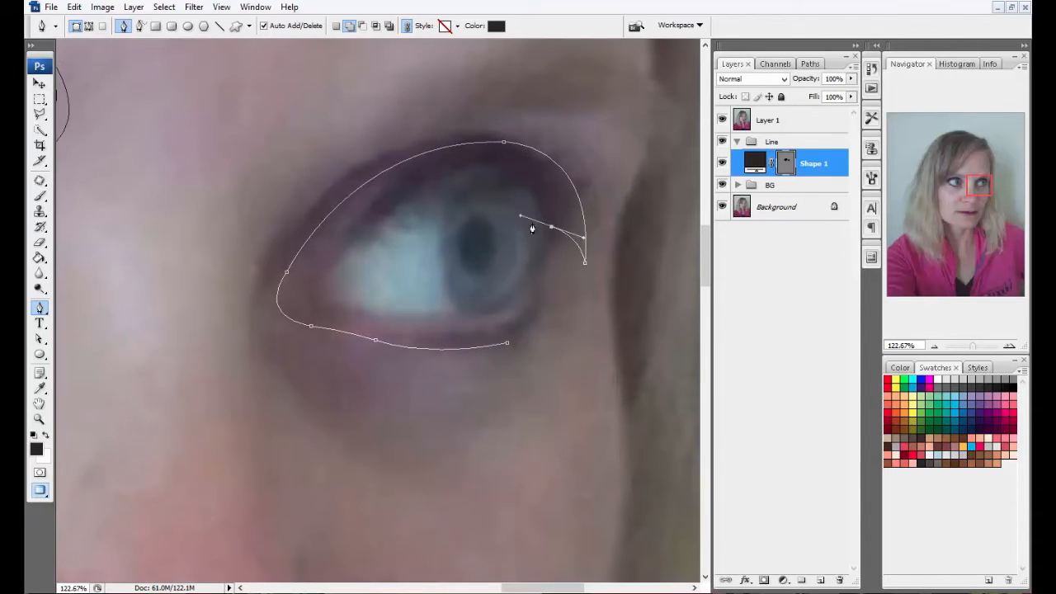
pyautogui.scroll(1, 576, 238)
pyautogui.moveTo(528, 326); pyautogui.dragTo(490, 364)
pyautogui.moveTo(408, 379); pyautogui.dragTo(441, 384)
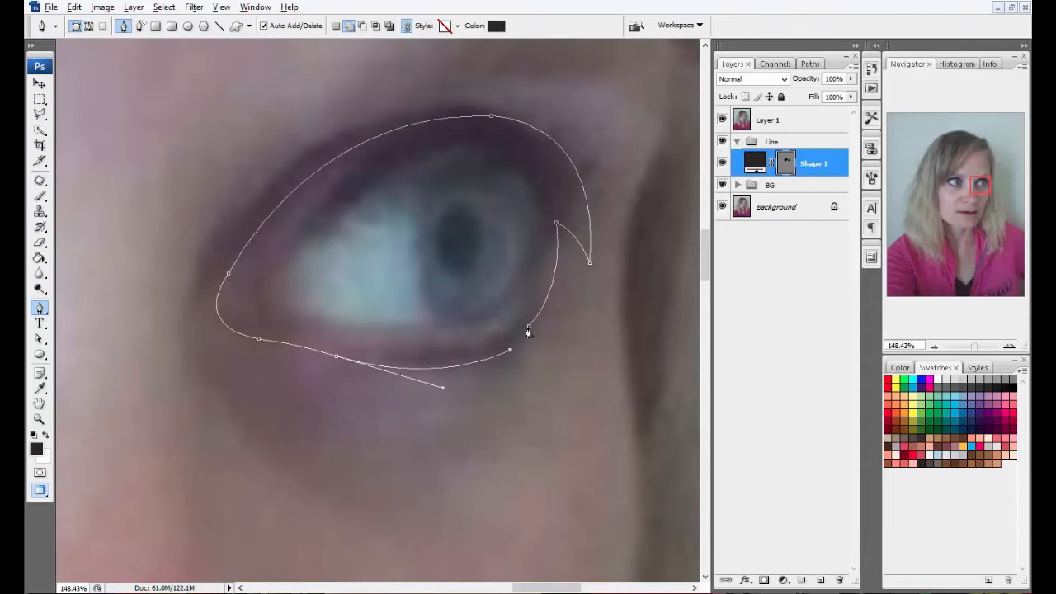
pyautogui.click(529, 327)
# - Draw the right eye's inner edge up beside the iris and adjust its anchor point and curve
pyautogui.moveTo(496, 158); pyautogui.dragTo(462, 147)
pyautogui.keyDown('alt'); pyautogui.click(521, 203); pyautogui.keyUp('alt')
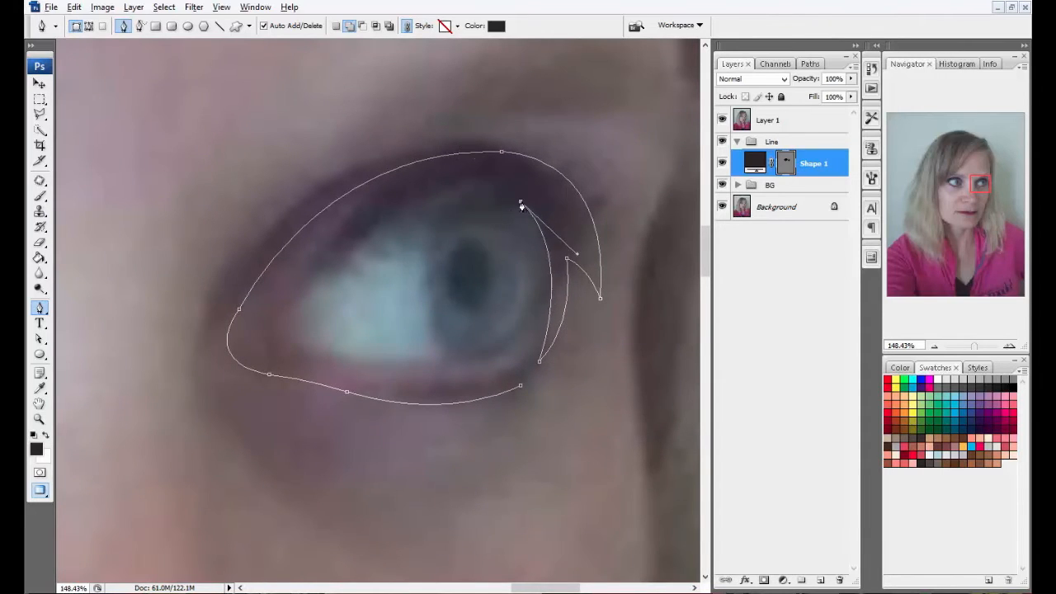
pyautogui.scroll(2, 588, 266)
pyautogui.moveTo(562, 256); pyautogui.dragTo(565, 256)
pyautogui.moveTo(574, 334); pyautogui.dragTo(566, 332)
pyautogui.moveTo(498, 191); pyautogui.dragTo(481, 191)
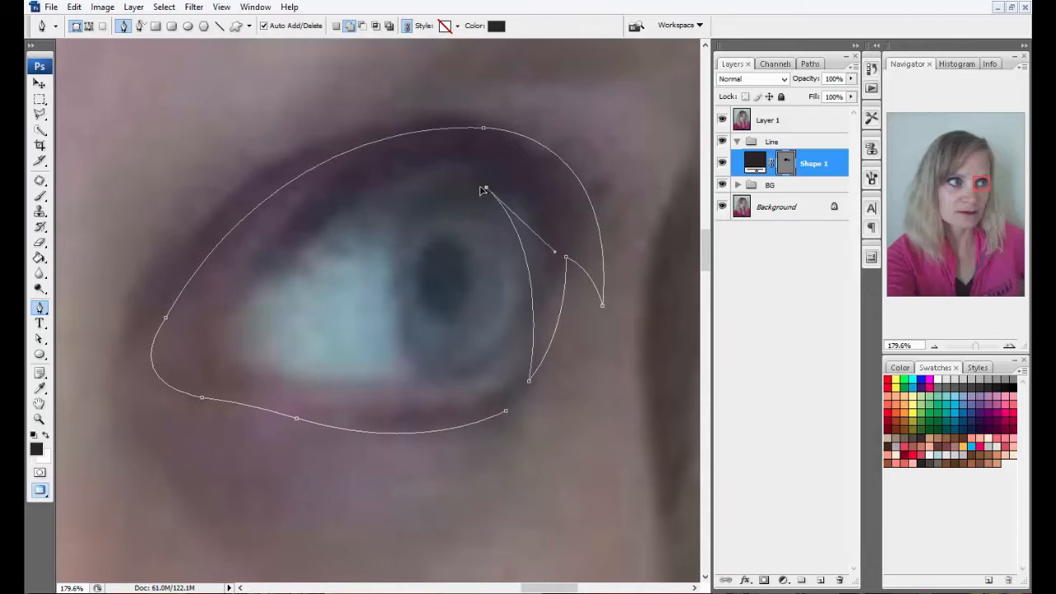
pyautogui.moveTo(566, 257); pyautogui.dragTo(594, 221)
pyautogui.scroll(-1, 495, 214)
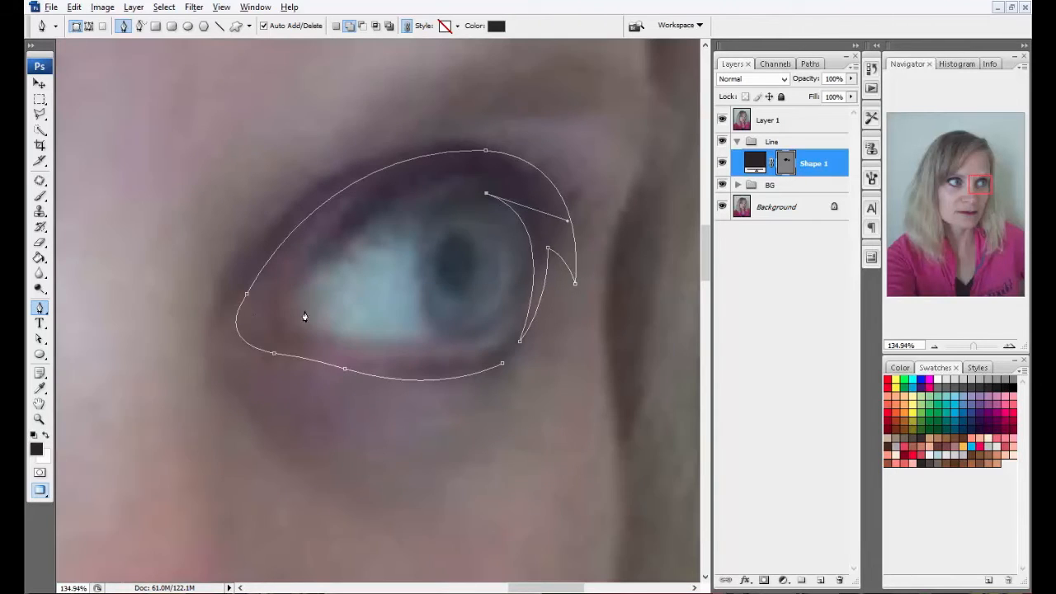
# - Fine-tune the right eye's outer contour around the inner corner and upper lid
pyautogui.scroll(2, 236, 330)
pyautogui.moveTo(206, 347); pyautogui.dragTo(212, 354)
pyautogui.moveTo(249, 286); pyautogui.dragTo(250, 286)
pyautogui.moveTo(338, 104); pyautogui.dragTo(325, 103)
# - Continue the right eye's inner edge along the upper lid and around the inner corner
pyautogui.click(538, 164)
pyautogui.moveTo(280, 287); pyautogui.dragTo(254, 313)
pyautogui.keyDown('alt'); pyautogui.click(279, 287); pyautogui.keyUp('alt')
pyautogui.moveTo(302, 267); pyautogui.dragTo(385, 135)
# - Draw the right eye's inner edge along the lower lid and close the path at its starting point
pyautogui.scroll(1, 283, 329)
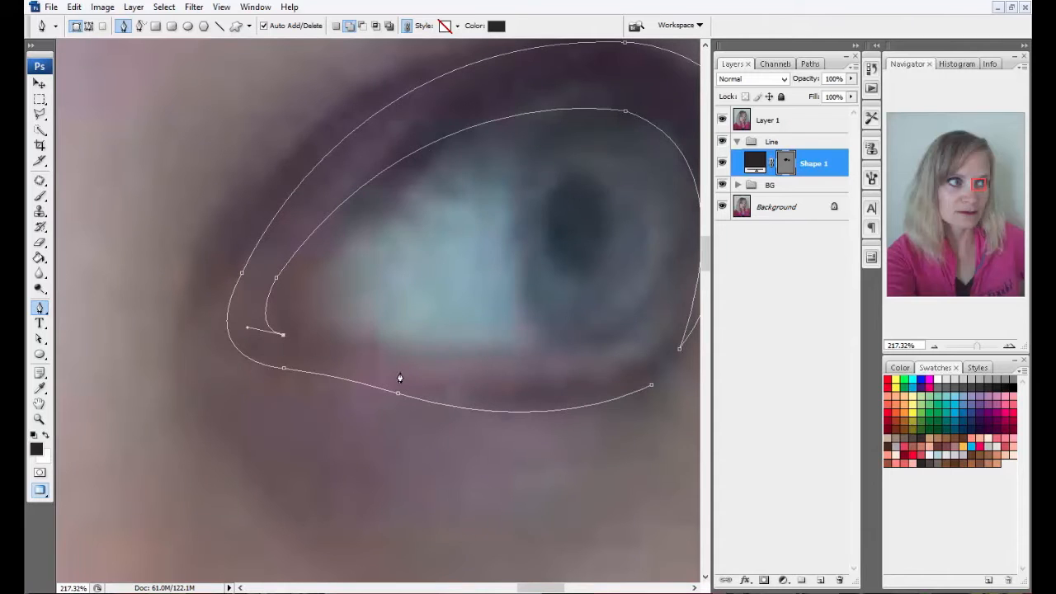
pyautogui.moveTo(399, 375); pyautogui.dragTo(401, 371)
pyautogui.scroll(-1, 401, 371)
pyautogui.moveTo(575, 383); pyautogui.dragTo(659, 363)
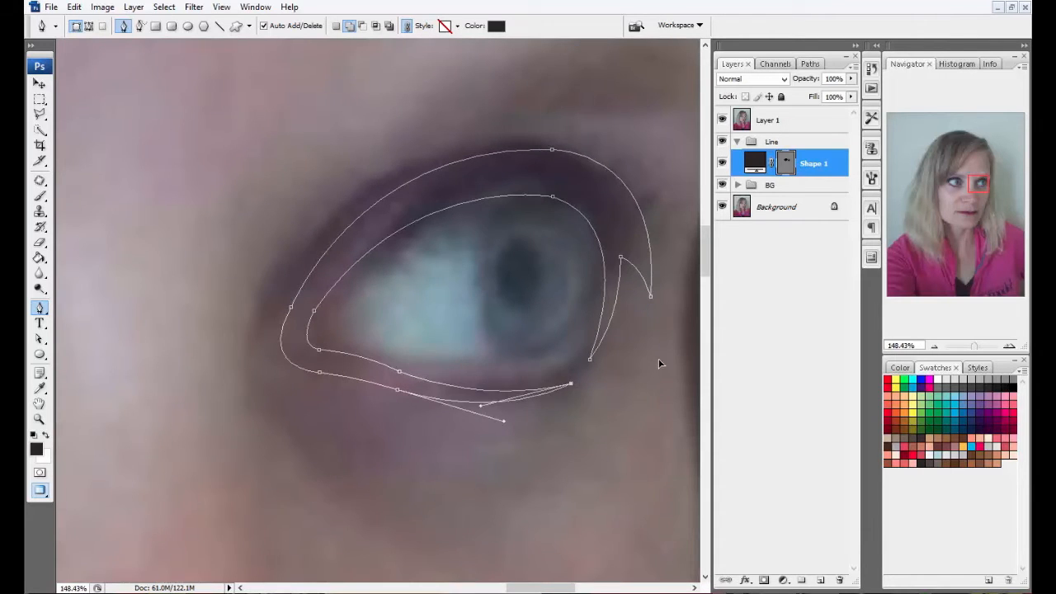
# - Adjust the right eye's outer contour where the inner corner curves into the upper lid
pyautogui.scroll(-1, 659, 364)
pyautogui.scroll(1, 378, 334)
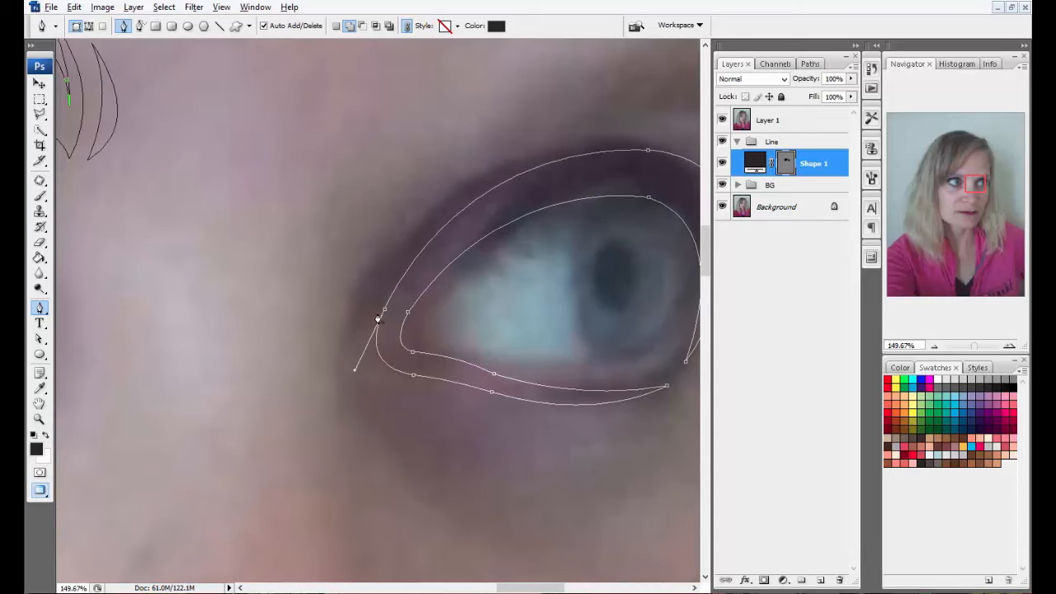
pyautogui.scroll(-3, 377, 319)
pyautogui.scroll(2, 570, 278)
pyautogui.moveTo(411, 198); pyautogui.dragTo(418, 228)
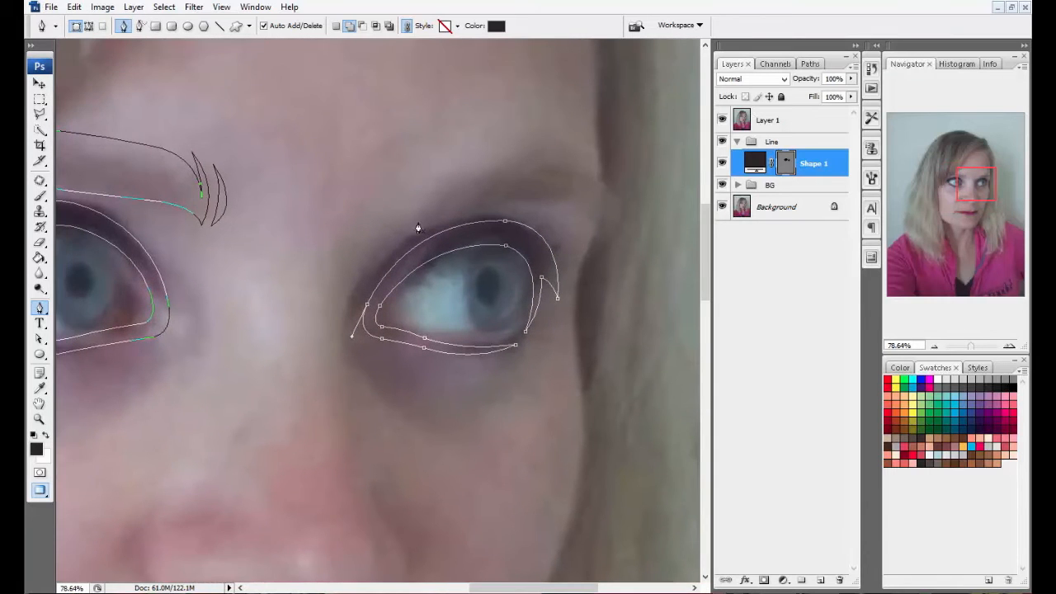
# - Start the right eyebrow's outline at its inner end with a curved hair tip and a pointed notch
pyautogui.scroll(2, 441, 156)
pyautogui.click(384, 232)
pyautogui.moveTo(415, 173)
pyautogui.mouseDown()
pyautogui.moveTo(445, 156)
pyautogui.moveTo(454, 168)
pyautogui.moveTo(457, 151)
pyautogui.mouseUp()
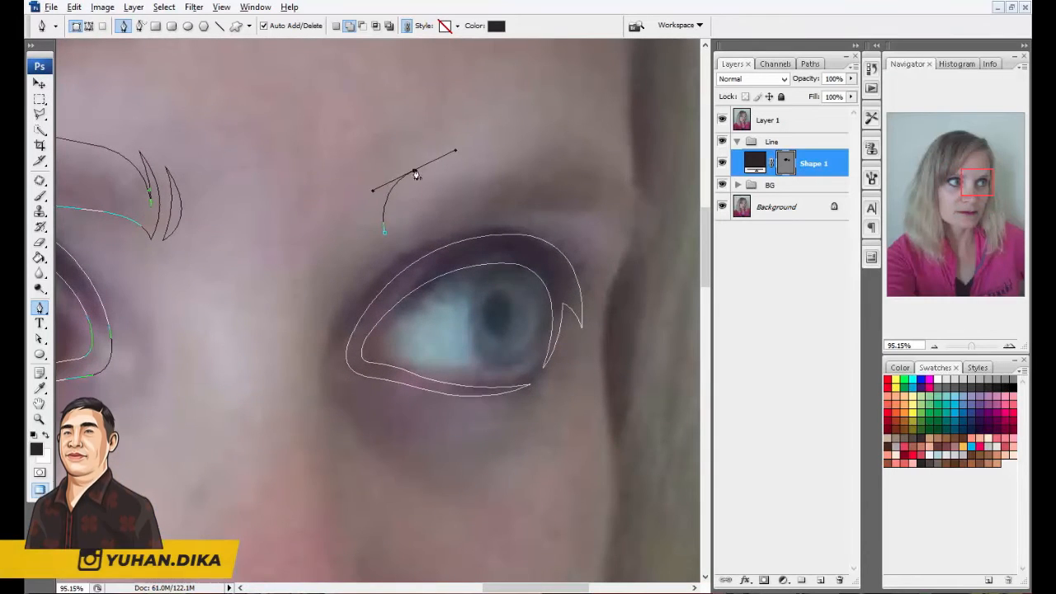
pyautogui.keyDown('alt'); pyautogui.click(415, 172); pyautogui.keyUp('alt')
pyautogui.scroll(3, 396, 200)
pyautogui.moveTo(395, 208); pyautogui.dragTo(395, 236)
pyautogui.keyDown('alt'); pyautogui.click(395, 208); pyautogui.keyUp('alt')
pyautogui.scroll(-3, 402, 221)
pyautogui.scroll(1, 461, 169)
# - Continue the right eyebrow's outline along the upper edge and cut a hair notch near the outer end
pyautogui.moveTo(462, 166); pyautogui.dragTo(535, 157)
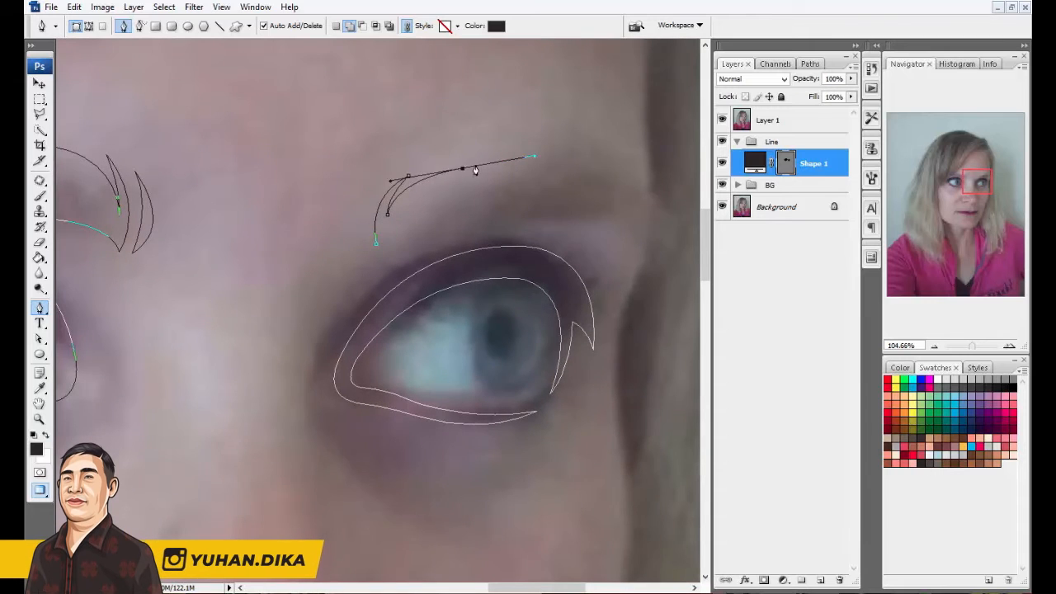
pyautogui.keyDown('alt'); pyautogui.click(464, 169); pyautogui.keyUp('alt')
pyautogui.scroll(-4, 473, 181)
pyautogui.scroll(3, 571, 217)
pyautogui.moveTo(549, 212); pyautogui.dragTo(591, 255)
pyautogui.keyDown('alt'); pyautogui.click(550, 213); pyautogui.keyUp('alt')
pyautogui.scroll(2, 531, 189)
pyautogui.moveTo(514, 179); pyautogui.dragTo(485, 175)
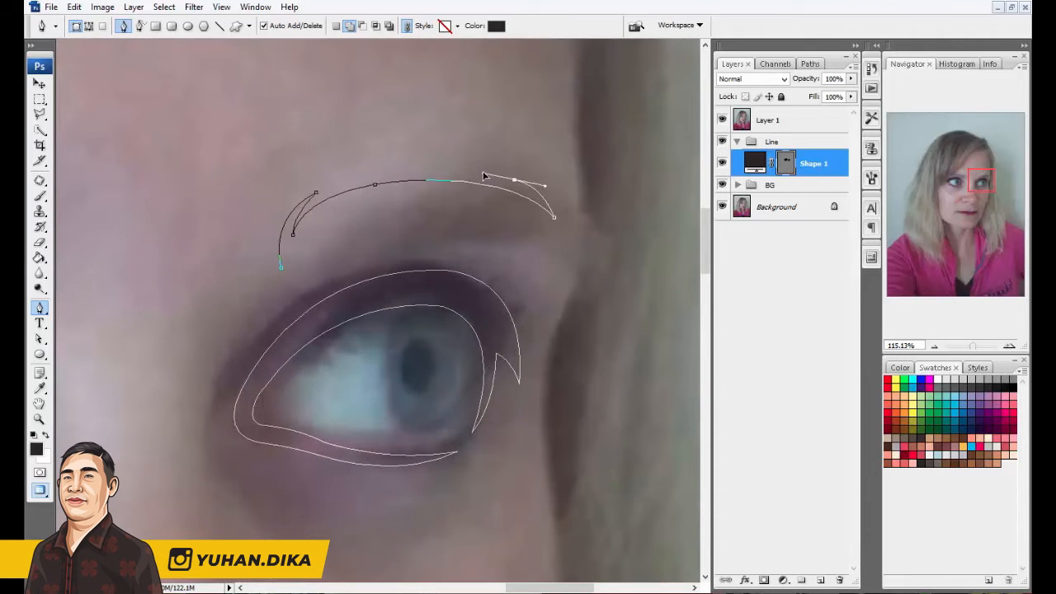
# - Extend the right eyebrow's outline to the tail's tip and back inward to a second pointed hair notch
pyautogui.scroll(-2, 559, 247)
pyautogui.scroll(1, 563, 257)
pyautogui.moveTo(562, 256); pyautogui.dragTo(547, 335)
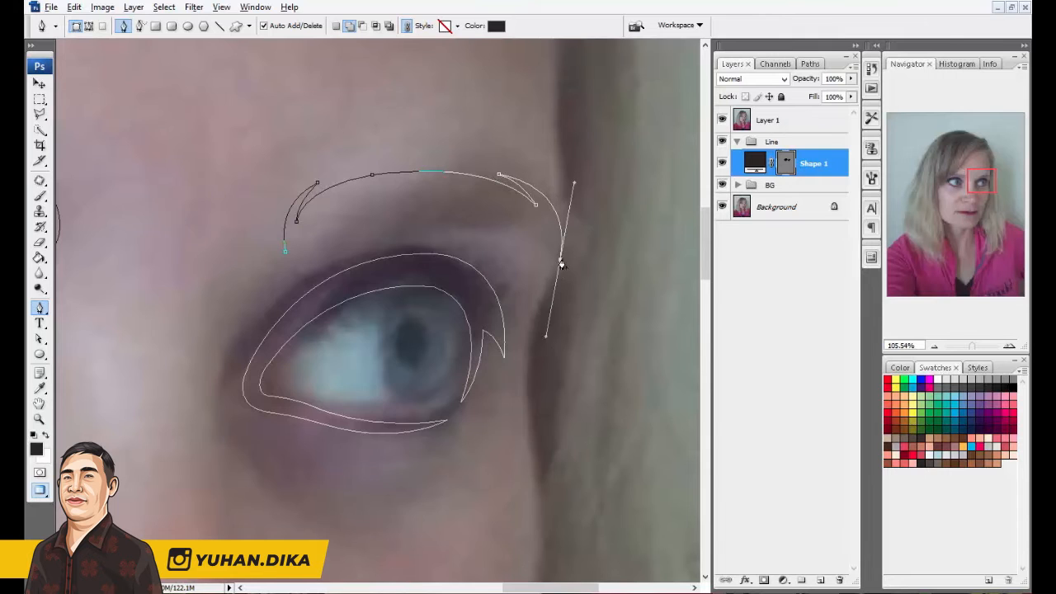
pyautogui.keyDown('alt'); pyautogui.click(562, 258); pyautogui.keyUp('alt')
pyautogui.scroll(2, 540, 247)
pyautogui.moveTo(444, 200); pyautogui.dragTo(366, 178)
pyautogui.hotkey('ctrl', 'z')
pyautogui.keyDown('alt'); pyautogui.click(473, 193); pyautogui.keyUp('alt')
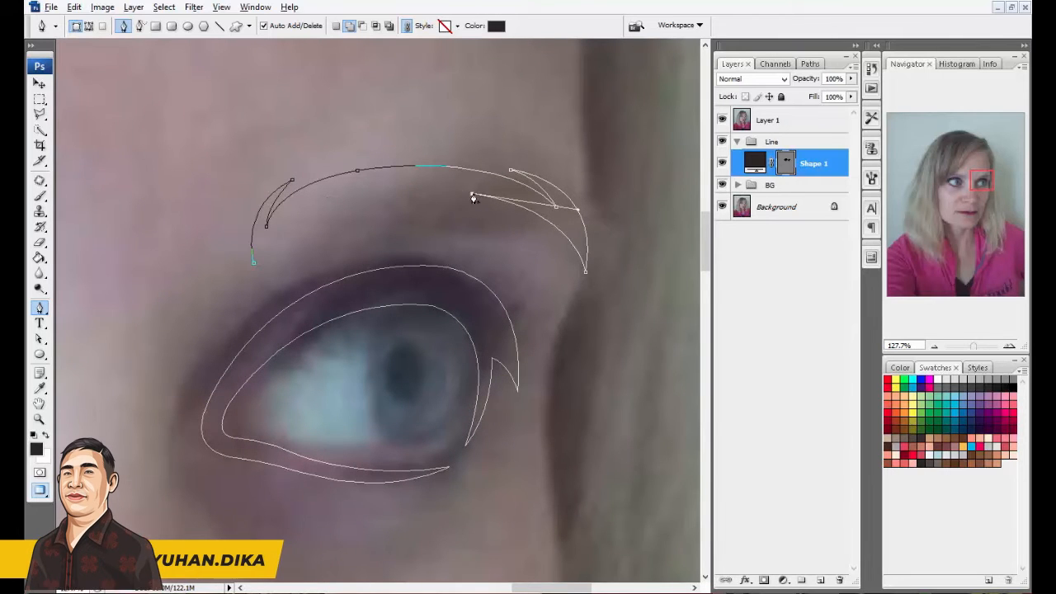
# - Draw the right eyebrow's lower edge back to the inner end and close the path
pyautogui.scroll(3, 548, 234)
pyautogui.moveTo(550, 230); pyautogui.dragTo(576, 273)
pyautogui.keyDown('alt'); pyautogui.click(551, 231); pyautogui.keyUp('alt')
pyautogui.scroll(-1, 452, 235)
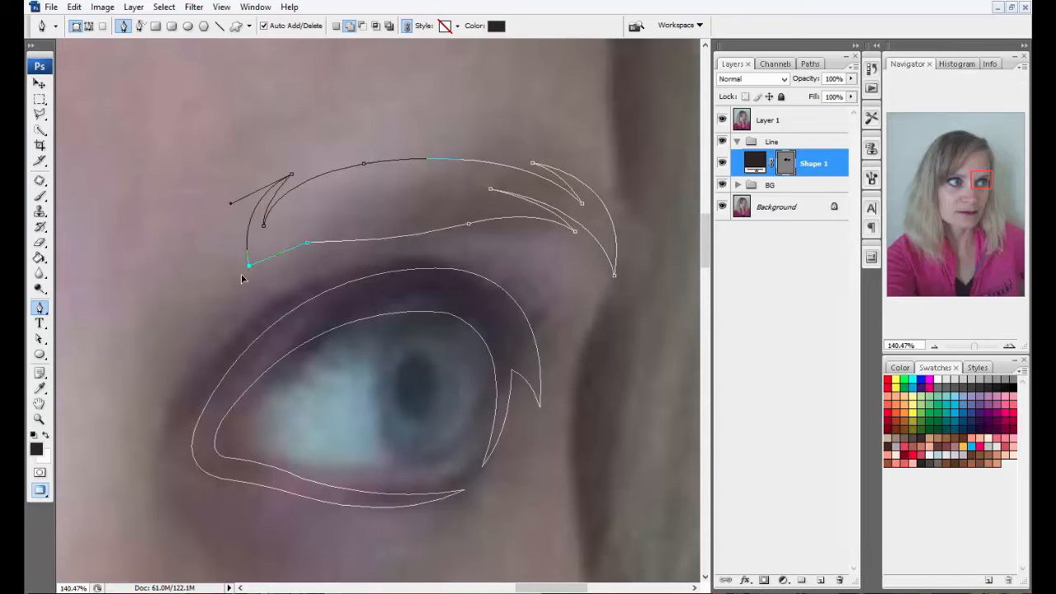
pyautogui.moveTo(241, 274); pyautogui.dragTo(236, 279)
# - Add a separate curved hair stroke beside the right eyebrow's inner end and check the shapes with Layer 1 hidden
pyautogui.scroll(-5, 607, 198)
pyautogui.scroll(6, 476, 214)
pyautogui.click(464, 258)
pyautogui.moveTo(496, 162); pyautogui.dragTo(552, 134)
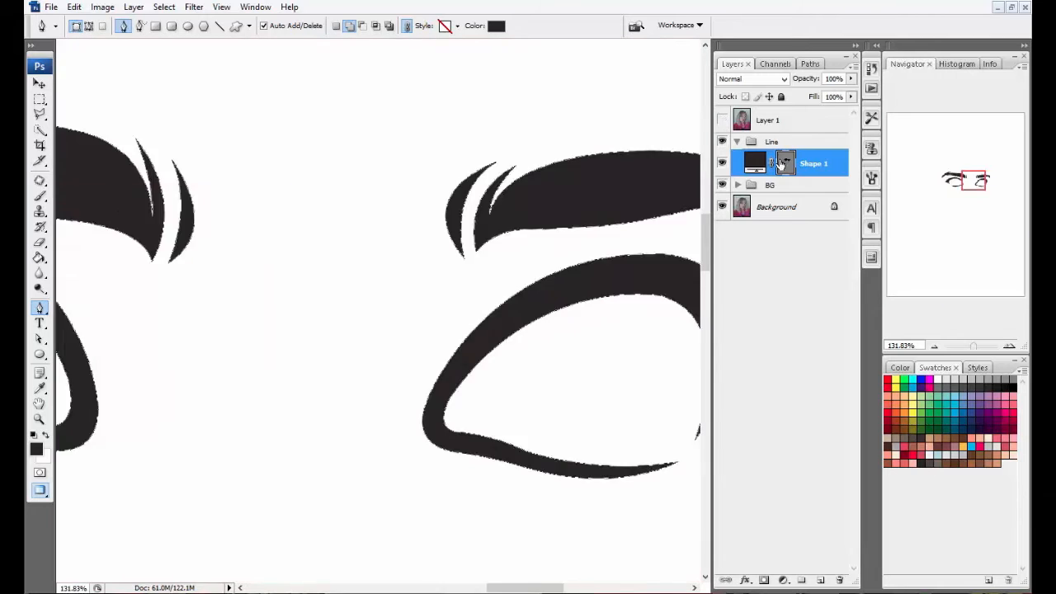
pyautogui.scroll(-6, 571, 194)
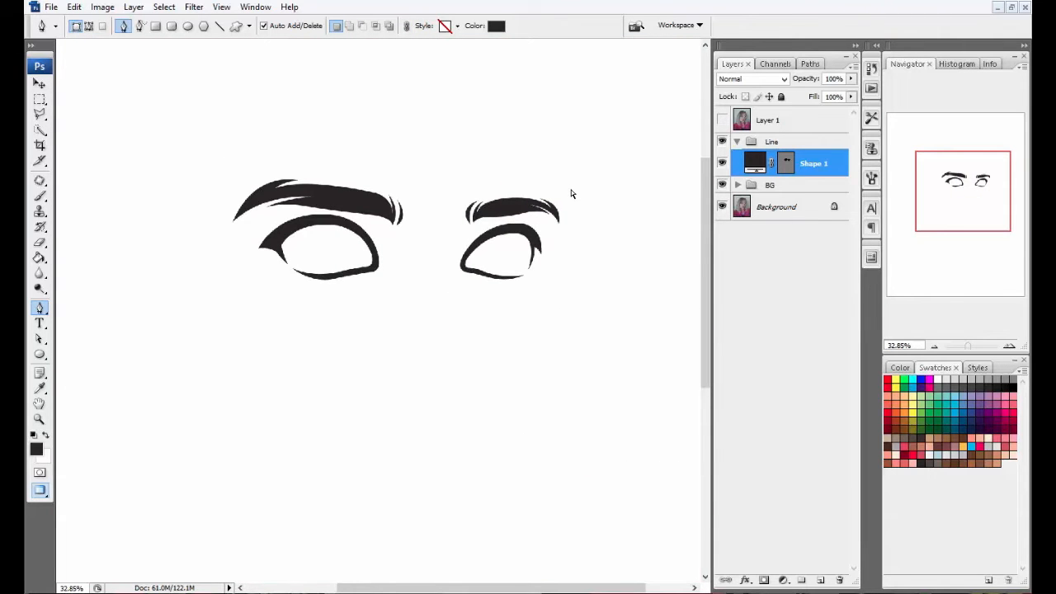
pyautogui.click(722, 120)
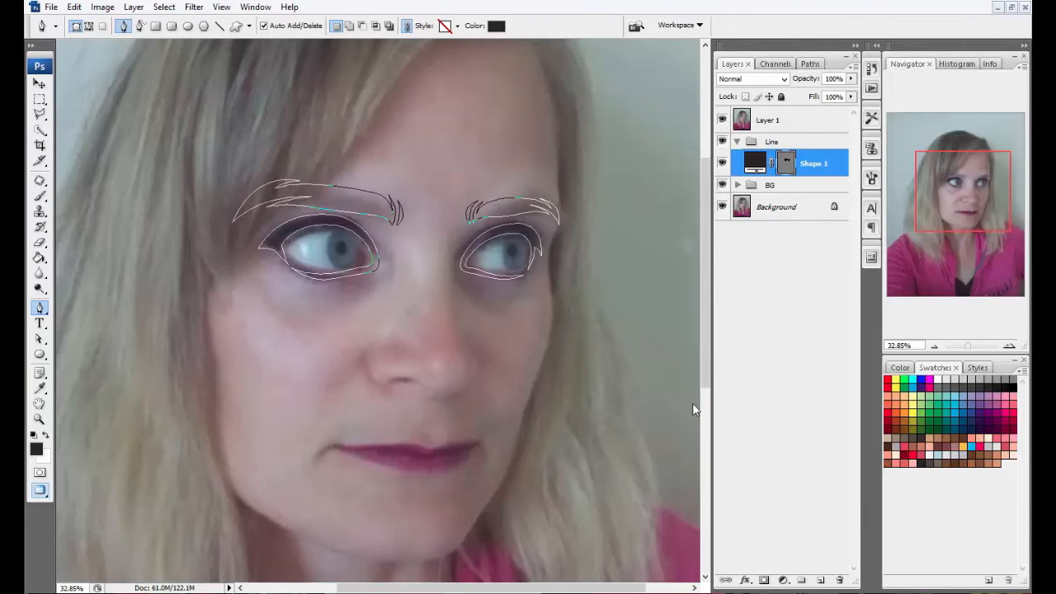
# - Draw a closed crescent shape along the outer curve of the left nose wing
pyautogui.scroll(4, 471, 361)
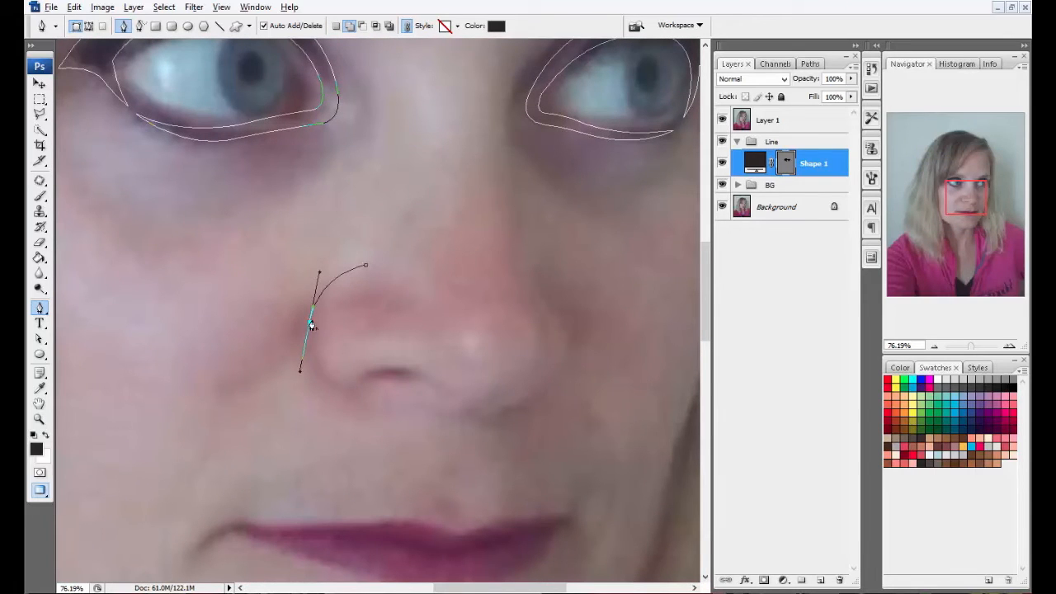
pyautogui.click(368, 400)
pyautogui.scroll(1, 368, 400)
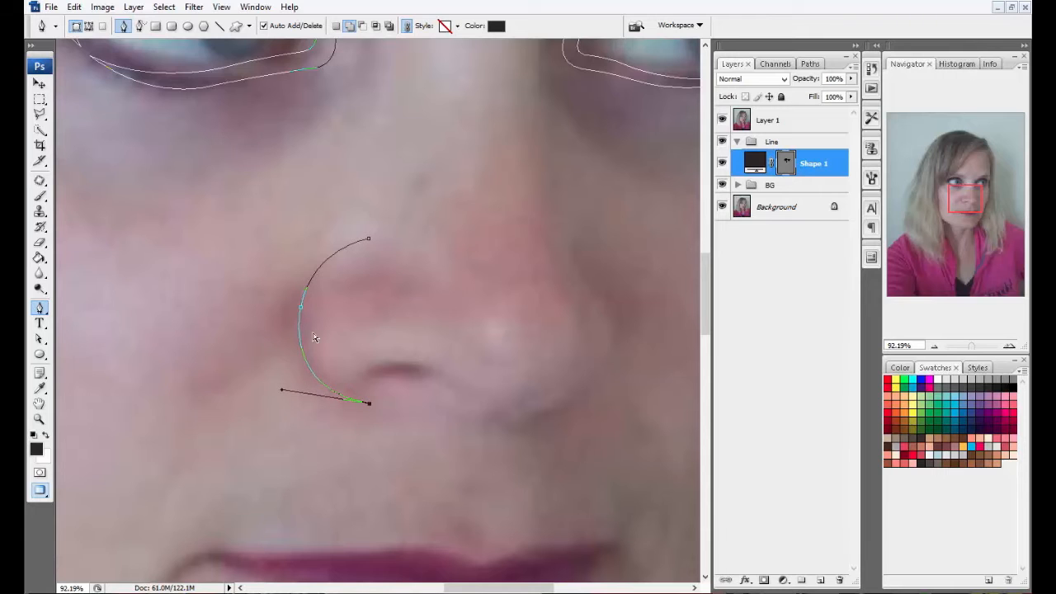
pyautogui.moveTo(281, 308); pyautogui.dragTo(301, 213)
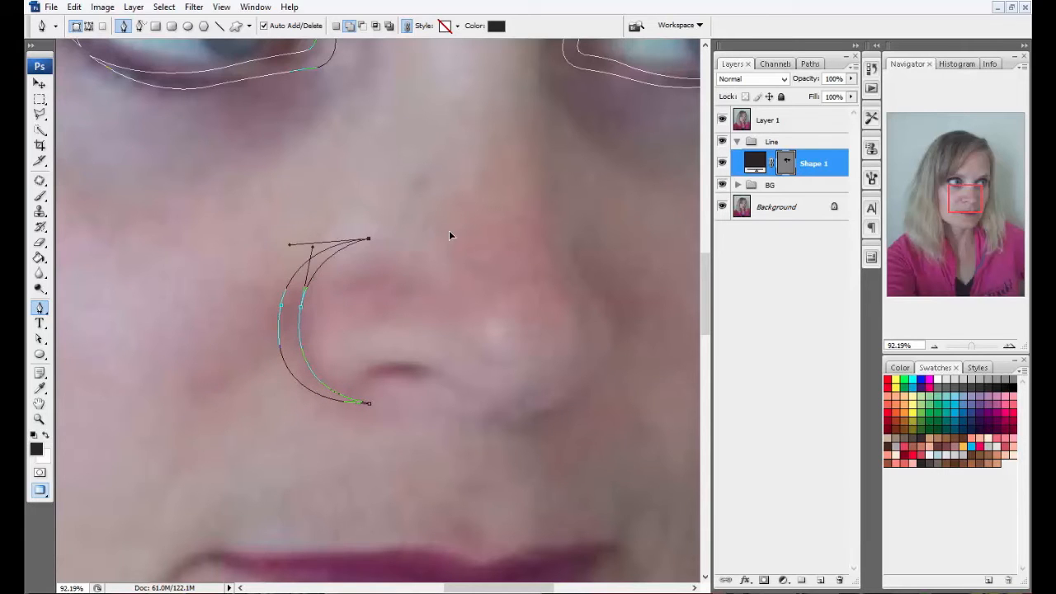
# - Draw the nose line's outer edge from the right eyebrow's inner end down the bridge and around beneath the nose tip
pyautogui.scroll(-5, 353, 274)
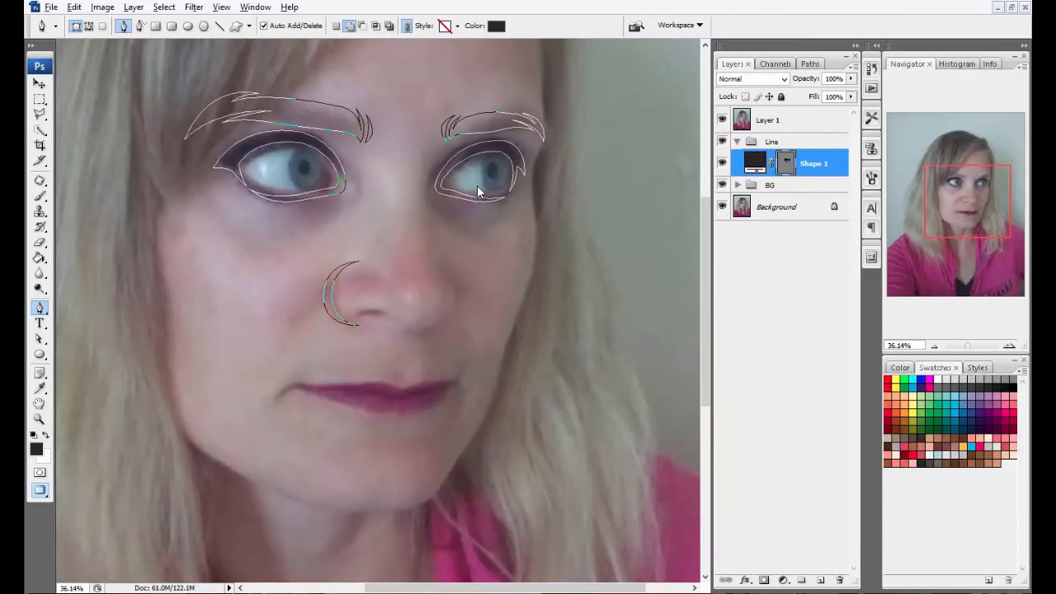
pyautogui.scroll(3, 468, 161)
pyautogui.click(430, 154)
pyautogui.scroll(2, 412, 245)
pyautogui.moveTo(411, 240); pyautogui.dragTo(432, 317)
pyautogui.keyDown('alt'); pyautogui.click(411, 241); pyautogui.keyUp('alt')
pyautogui.scroll(-4, 411, 250)
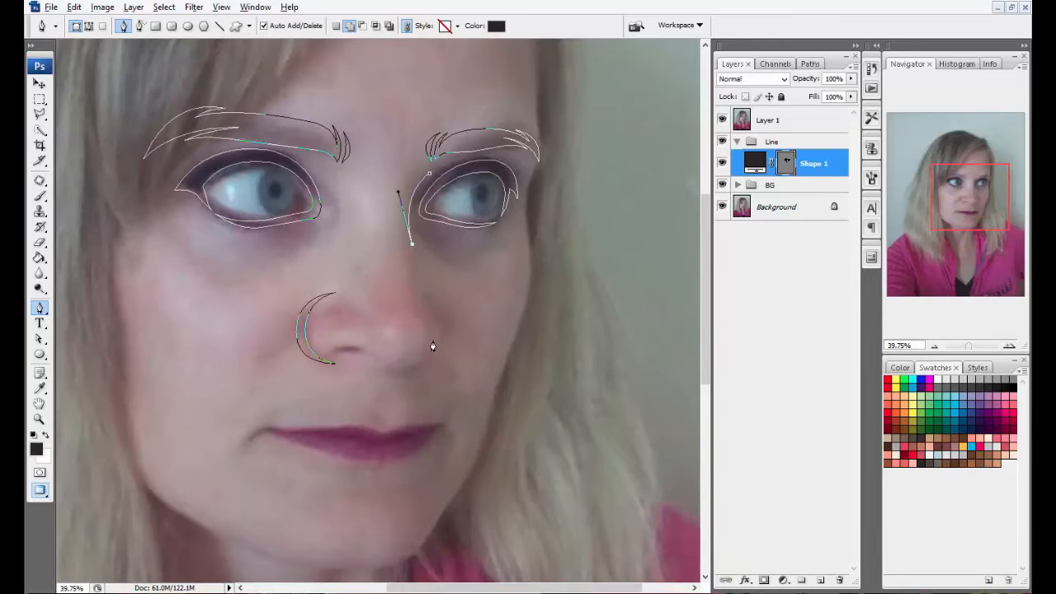
pyautogui.scroll(2, 395, 375)
pyautogui.moveTo(414, 277); pyautogui.dragTo(424, 311)
pyautogui.moveTo(359, 388); pyautogui.dragTo(265, 399)
# - Draw the nose line's inner edge from beneath the tip back up the bridge and close the path
pyautogui.scroll(2, 403, 303)
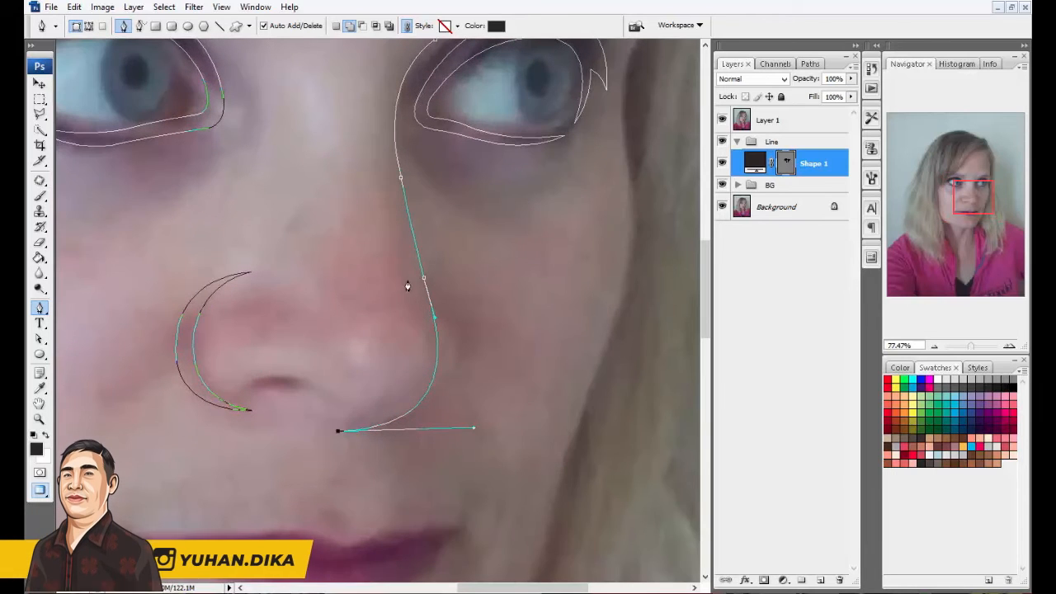
pyautogui.moveTo(409, 280); pyautogui.dragTo(354, 130)
pyautogui.keyDown('alt'); pyautogui.click(408, 279); pyautogui.keyUp('alt')
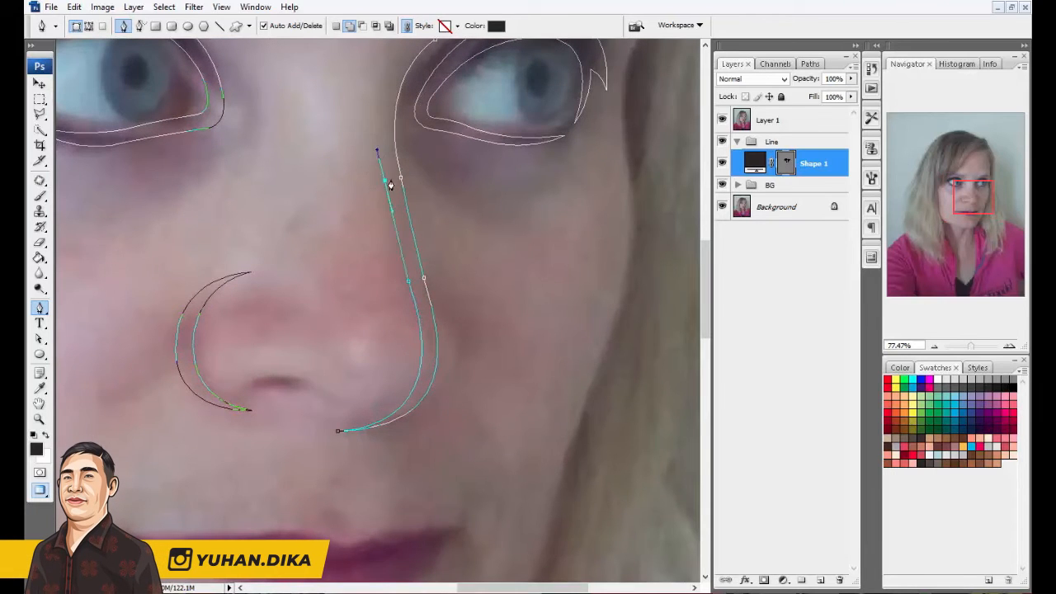
pyautogui.scroll(-4, 407, 259)
pyautogui.scroll(3, 420, 194)
pyautogui.moveTo(419, 191); pyautogui.dragTo(483, 163)
# - Reshape the nose line's inner edge where it curves around the nose tip
pyautogui.scroll(-3, 431, 211)
pyautogui.scroll(2, 390, 378)
pyautogui.scroll(4, 390, 378)
pyautogui.keyDown('ctrl'); pyautogui.click(431, 403); pyautogui.keyUp('ctrl')
pyautogui.moveTo(462, 478); pyautogui.dragTo(459, 484)
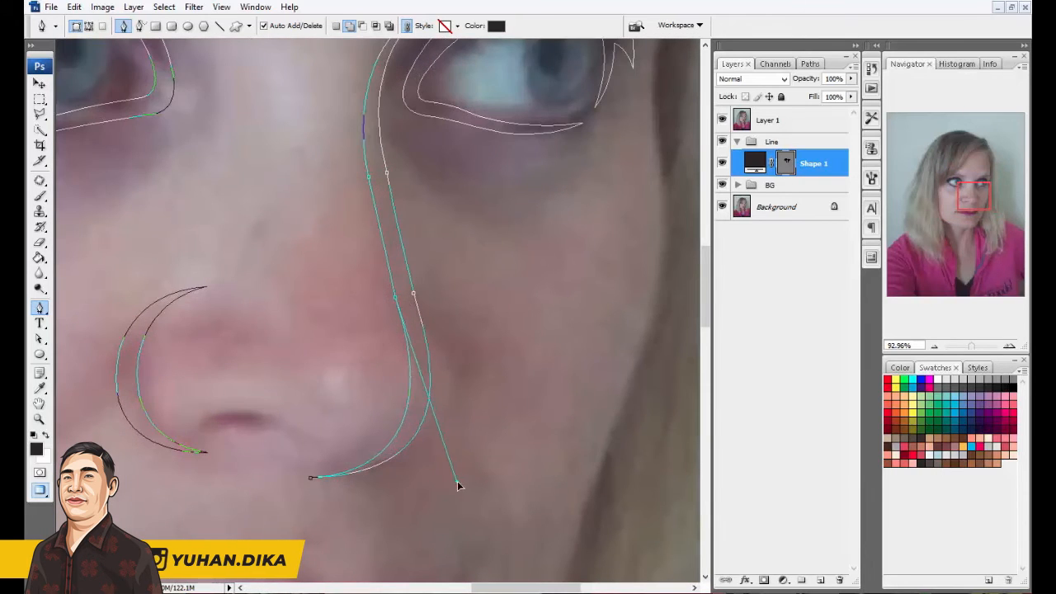
# - Draw a tapered accent shape branching off the nose line along the right nose wing
pyautogui.scroll(-2, 418, 335)
pyautogui.scroll(2, 417, 334)
pyautogui.moveTo(395, 241); pyautogui.dragTo(399, 245)
pyautogui.moveTo(412, 400); pyautogui.dragTo(349, 442)
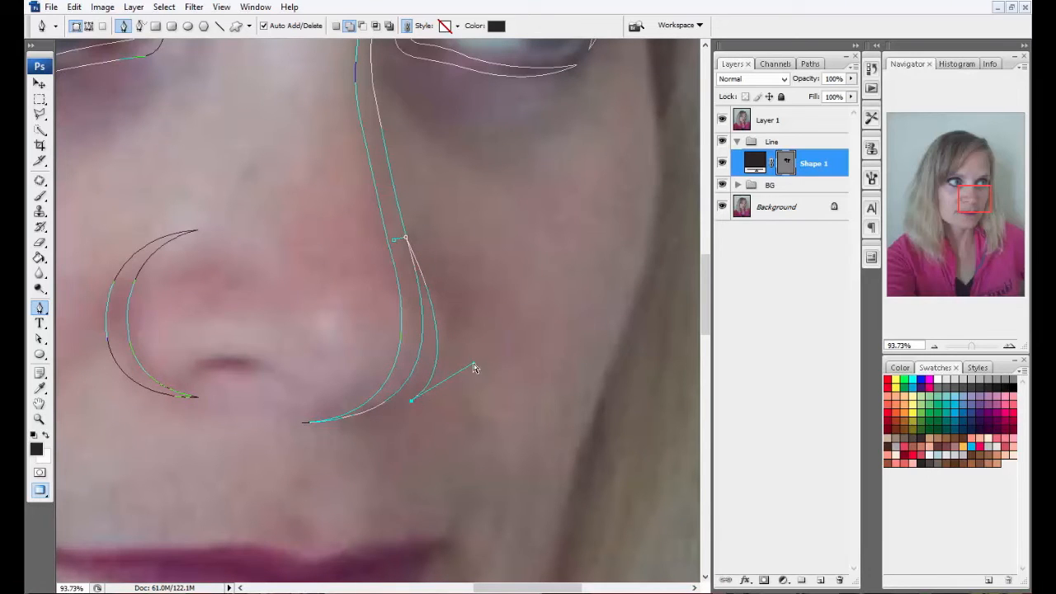
pyautogui.moveTo(403, 261); pyautogui.dragTo(378, 238)
pyautogui.click(394, 239)
# - Draw the left nostril as a closed shape, arched above and tapering toward the nose tip
pyautogui.moveTo(350, 307); pyautogui.dragTo(468, 274)
pyautogui.scroll(-1, 417, 363)
pyautogui.scroll(2, 414, 362)
pyautogui.click(443, 358)
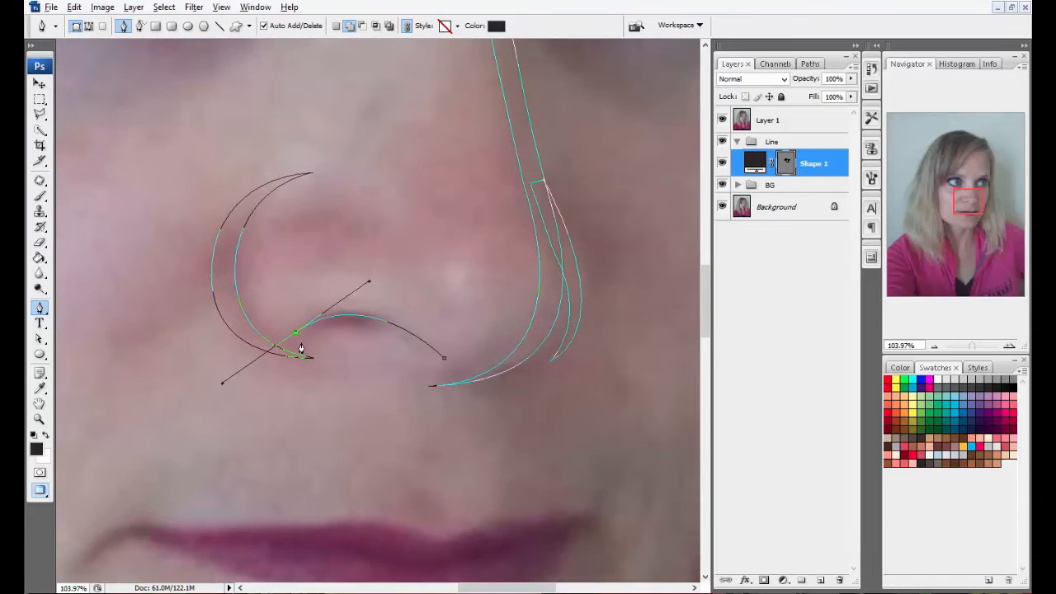
pyautogui.scroll(1, 365, 346)
pyautogui.moveTo(366, 340); pyautogui.dragTo(437, 337)
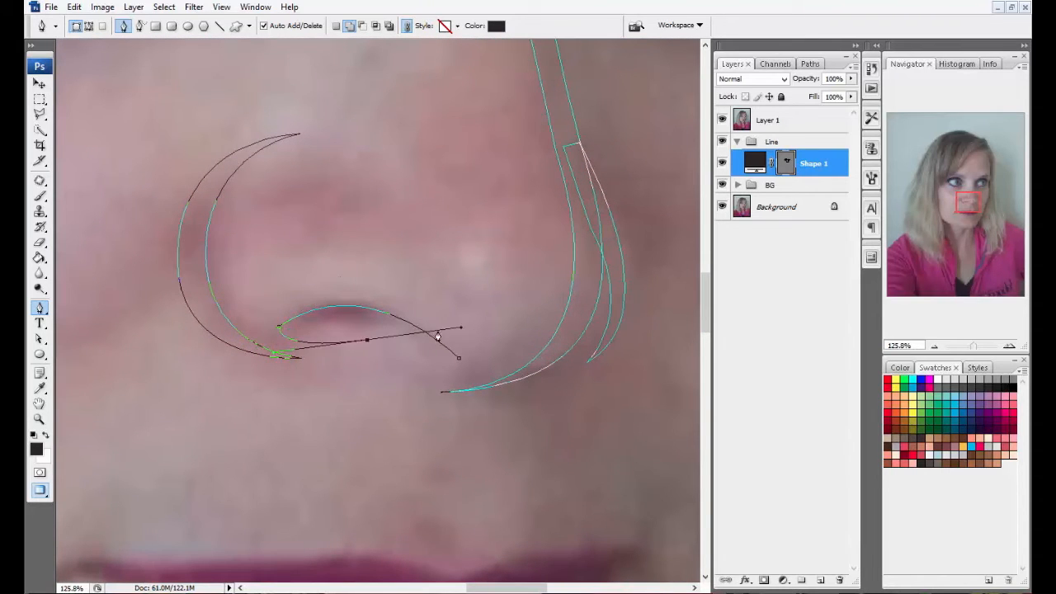
# - Check the nose line art with Layer 1 hidden and show the photo again
pyautogui.scroll(-7, 498, 382)
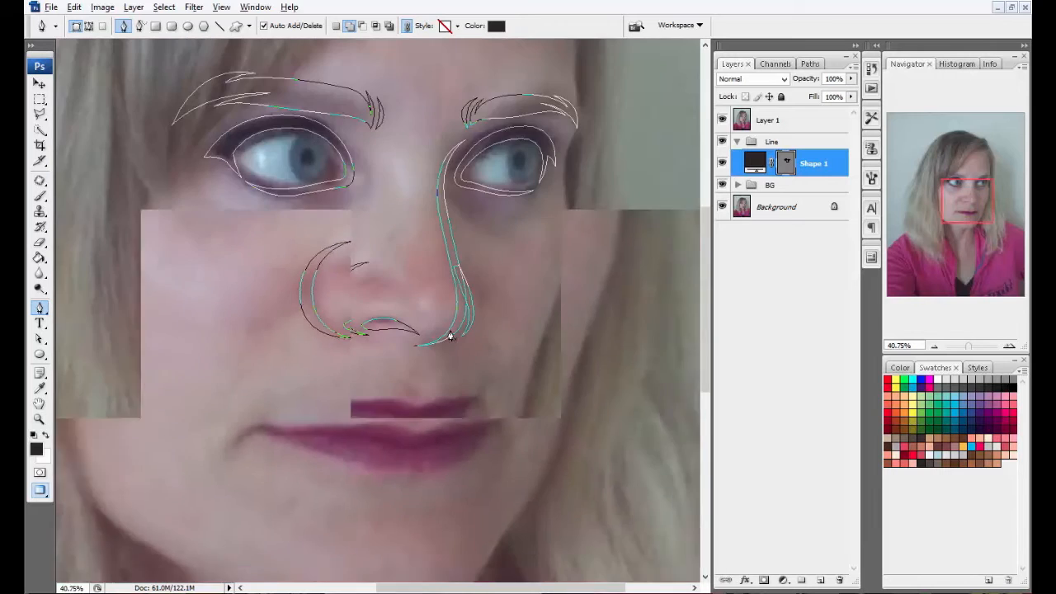
pyautogui.click(722, 120)
pyautogui.click(723, 121)
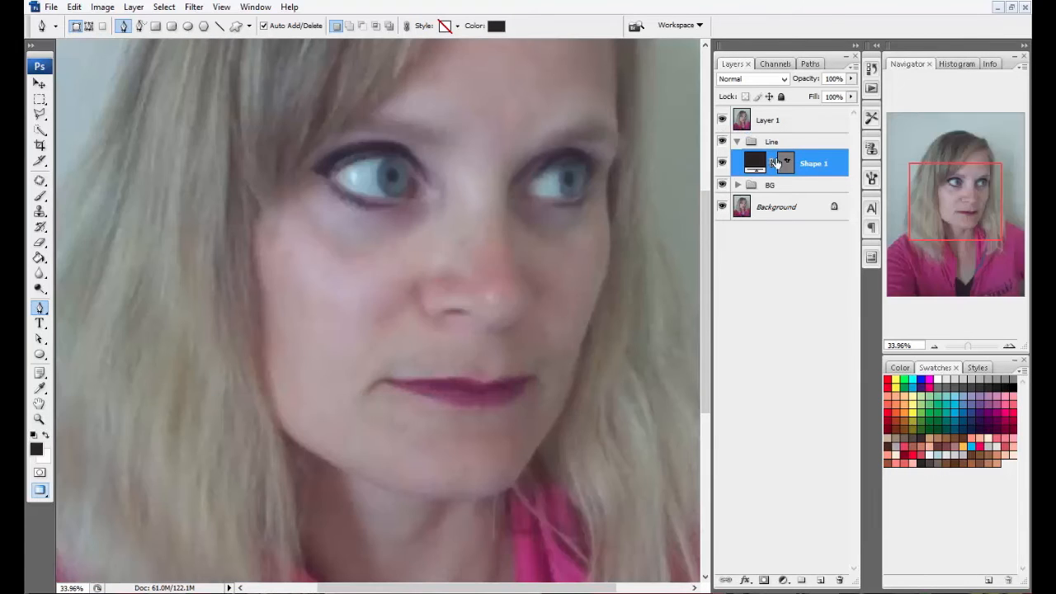
# - Start the mouth line's outline around the left corner crease and onto the seam between the lips
pyautogui.scroll(5, 347, 342)
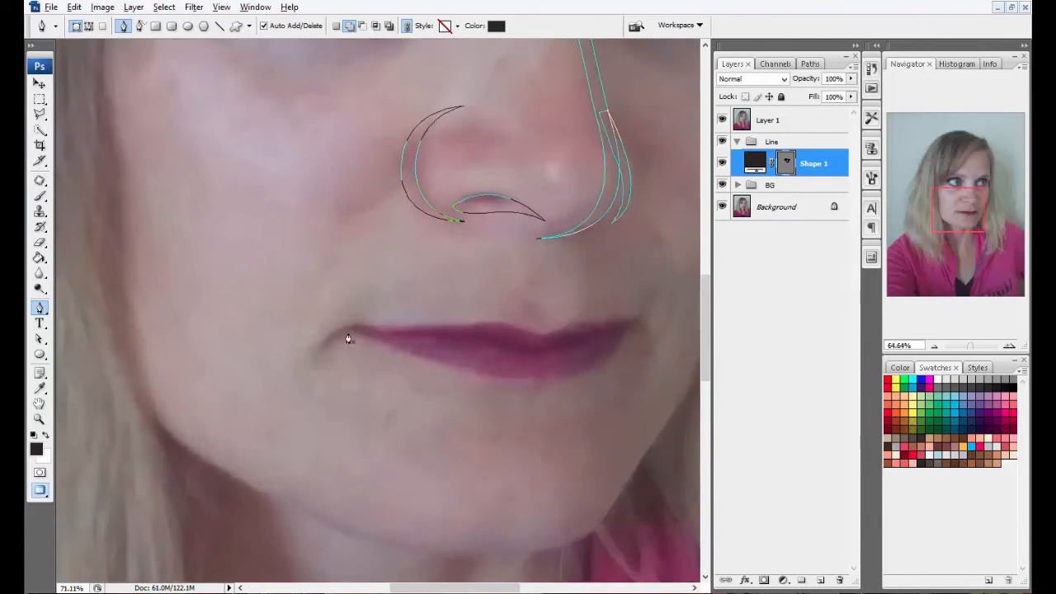
pyautogui.keyDown('alt'); pyautogui.click(306, 353); pyautogui.keyUp('alt')
pyautogui.scroll(1, 359, 335)
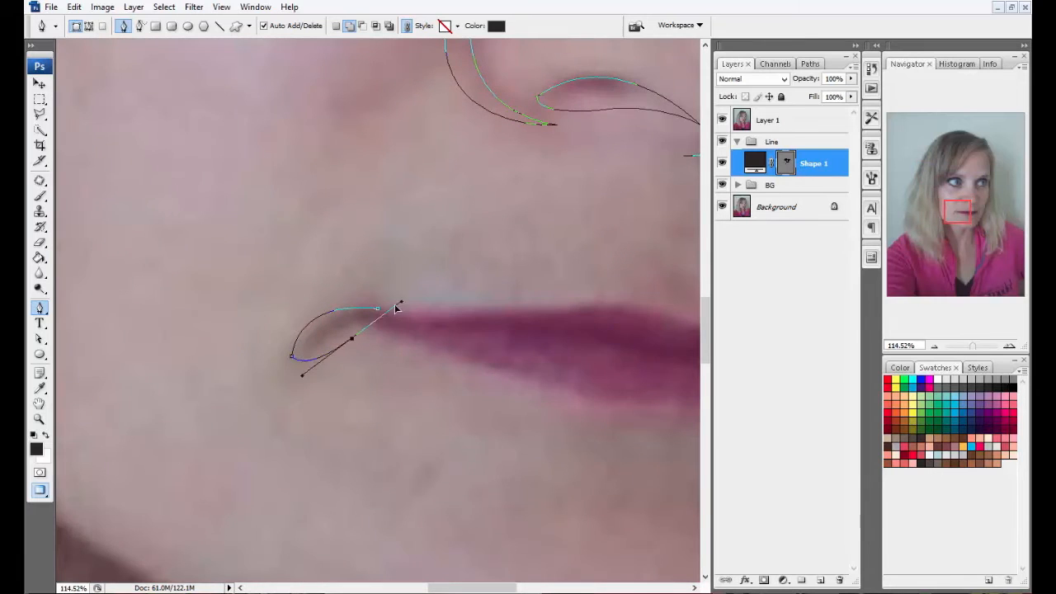
pyautogui.moveTo(512, 346); pyautogui.dragTo(299, 324)
pyautogui.click(220, 311)
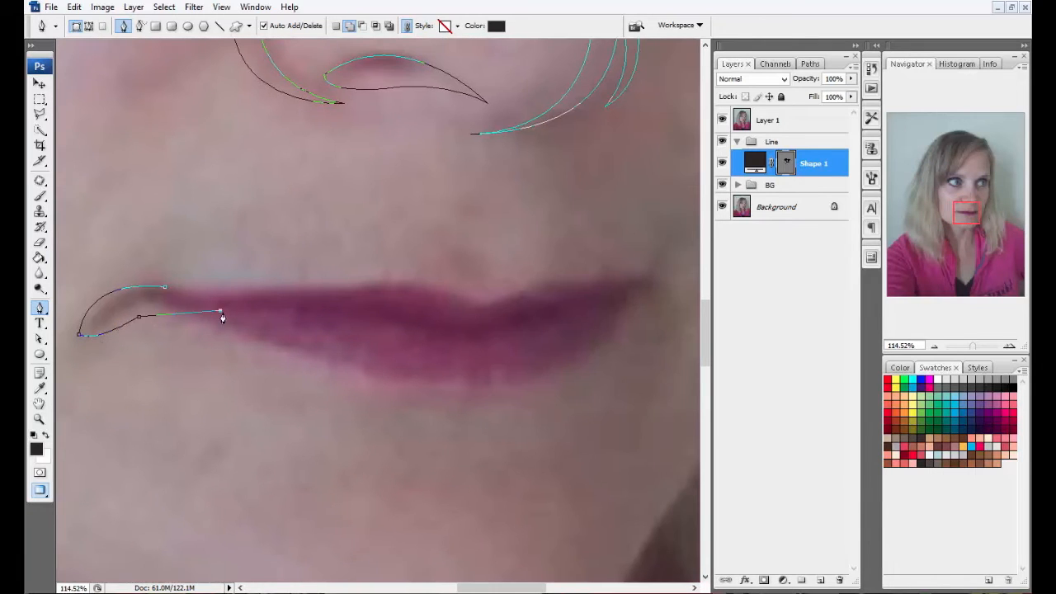
# - Continue the mouth line's lower edge along the lip seam through the central dip to the right corner
pyautogui.keyDown('alt'); pyautogui.click(351, 315); pyautogui.keyUp('alt')
pyautogui.scroll(1, 406, 335)
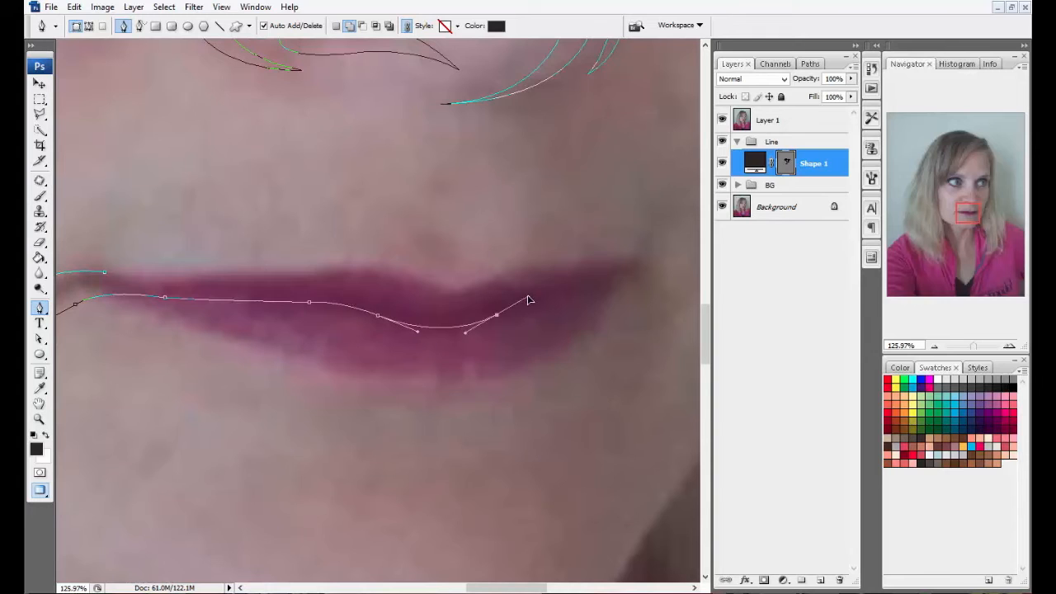
pyautogui.moveTo(574, 308); pyautogui.dragTo(483, 307)
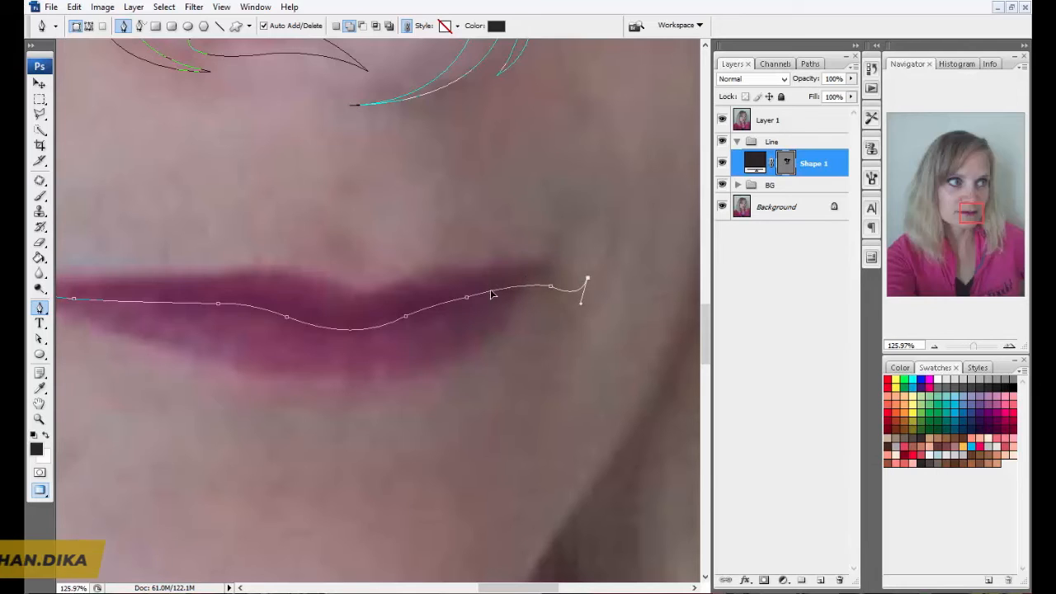
# - Draw the mouth line's upper edge from the rounded right corner across the central dip and even out the dip's curves
pyautogui.moveTo(531, 271); pyautogui.dragTo(480, 293)
pyautogui.keyDown('alt'); pyautogui.click(531, 271); pyautogui.keyUp('alt')
pyautogui.click(412, 301)
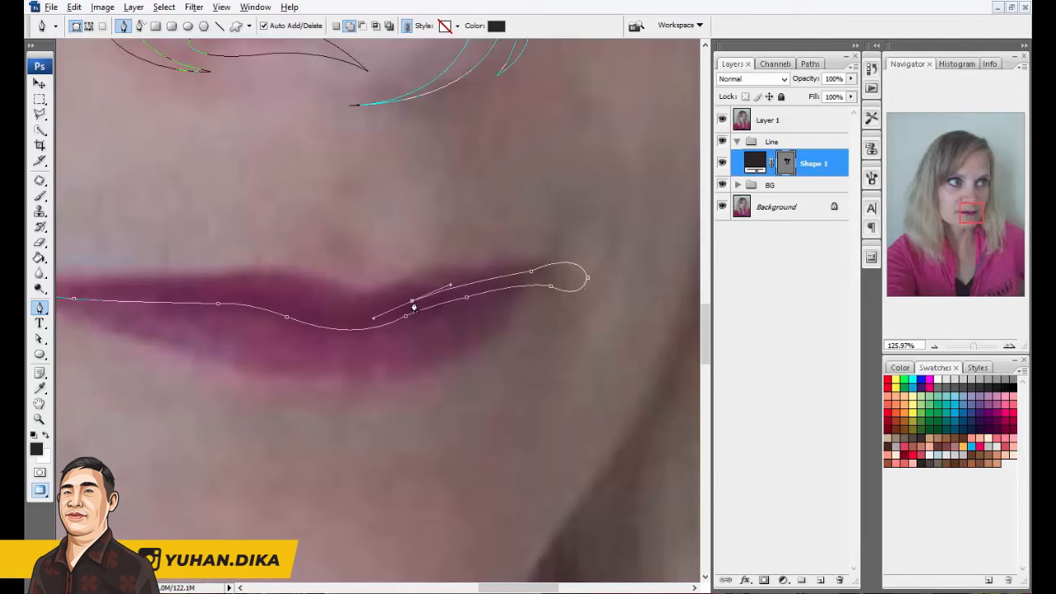
pyautogui.moveTo(296, 307); pyautogui.dragTo(220, 290)
pyautogui.scroll(3, 296, 314)
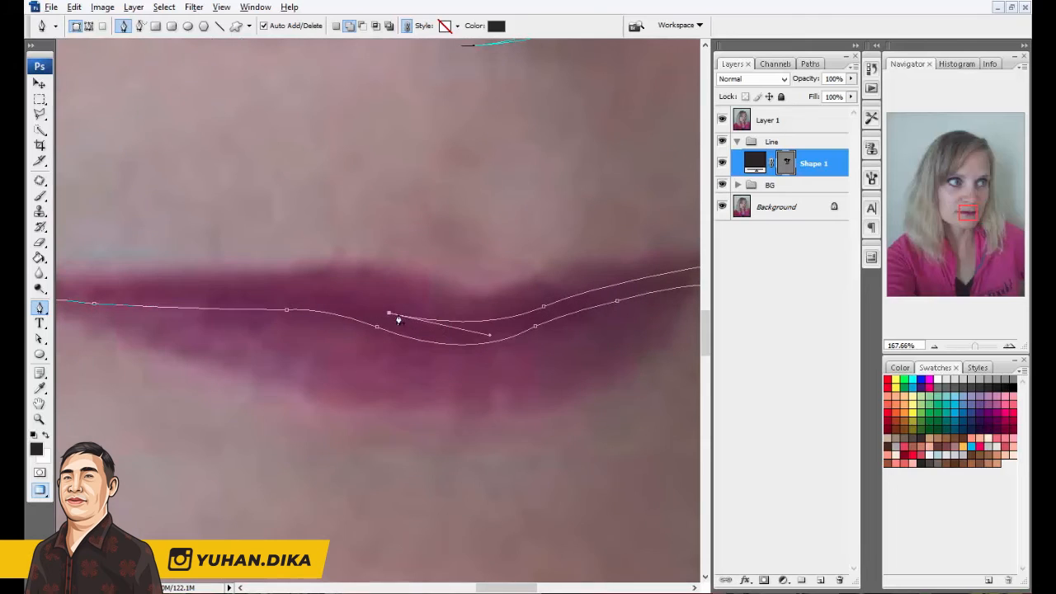
pyautogui.moveTo(492, 335); pyautogui.dragTo(468, 342)
pyautogui.keyDown('ctrl'); pyautogui.click(534, 327); pyautogui.keyUp('ctrl')
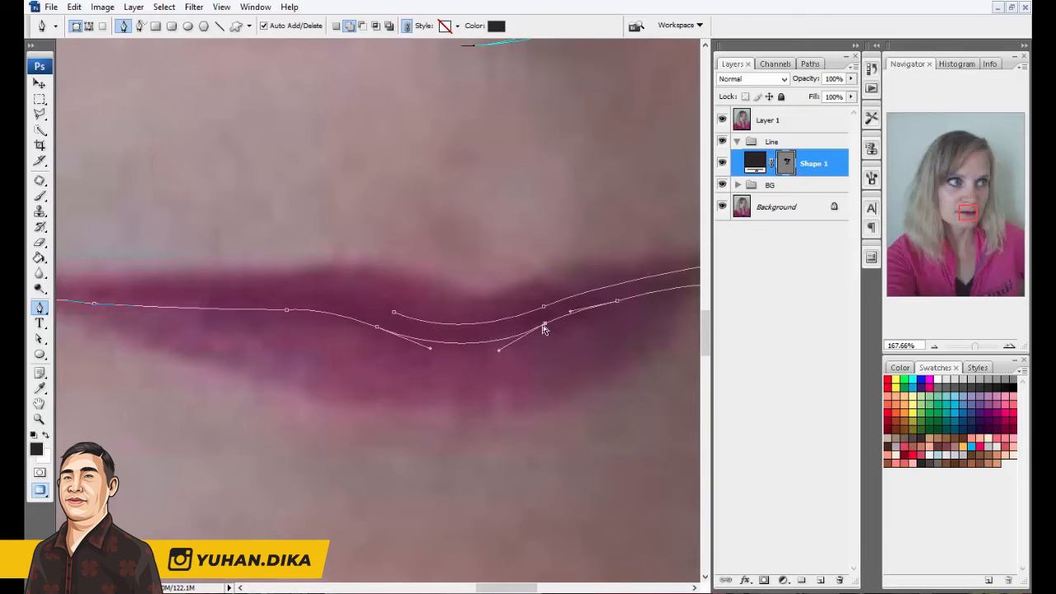
# - Continue the mouth line's upper edge to the left corner and close the path at its starting point
pyautogui.moveTo(315, 318); pyautogui.dragTo(513, 366)
pyautogui.keyDown('alt'); pyautogui.click(388, 304); pyautogui.keyUp('alt')
pyautogui.moveTo(378, 318); pyautogui.dragTo(291, 305)
pyautogui.keyDown('alt'); pyautogui.click(378, 316); pyautogui.keyUp('alt')
pyautogui.click(295, 300)
pyautogui.keyDown('ctrl'); pyautogui.click(377, 319); pyautogui.keyUp('ctrl')
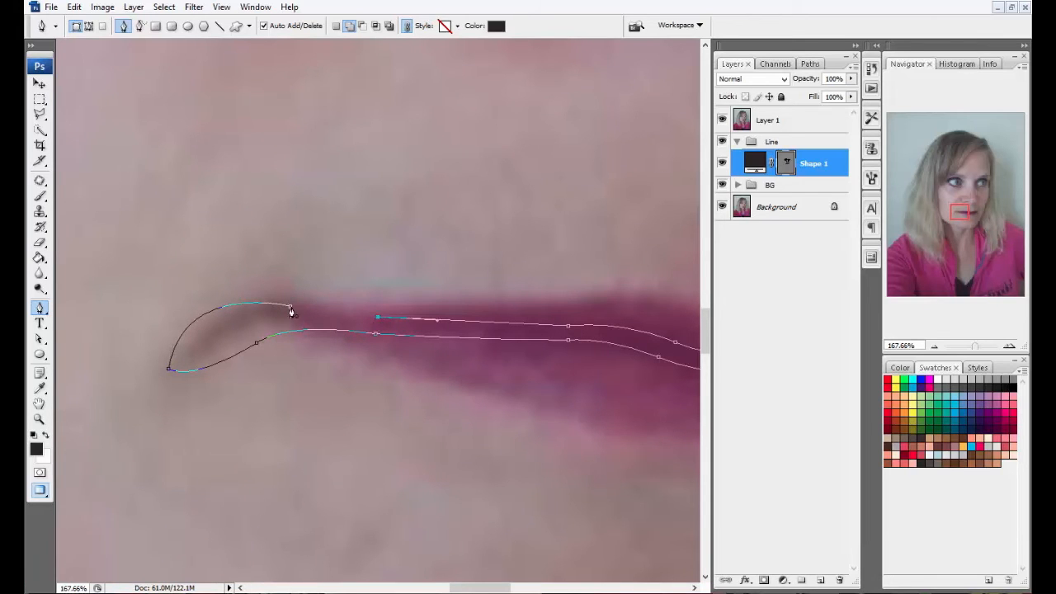
pyautogui.moveTo(291, 332); pyautogui.dragTo(291, 329)
# - Fine-tune the mouth line's anchor points around the central dip and check the line art with Layer 1 hidden
pyautogui.moveTo(570, 327); pyautogui.dragTo(342, 324)
pyautogui.moveTo(454, 341); pyautogui.dragTo(446, 337)
pyautogui.moveTo(604, 337); pyautogui.dragTo(408, 338)
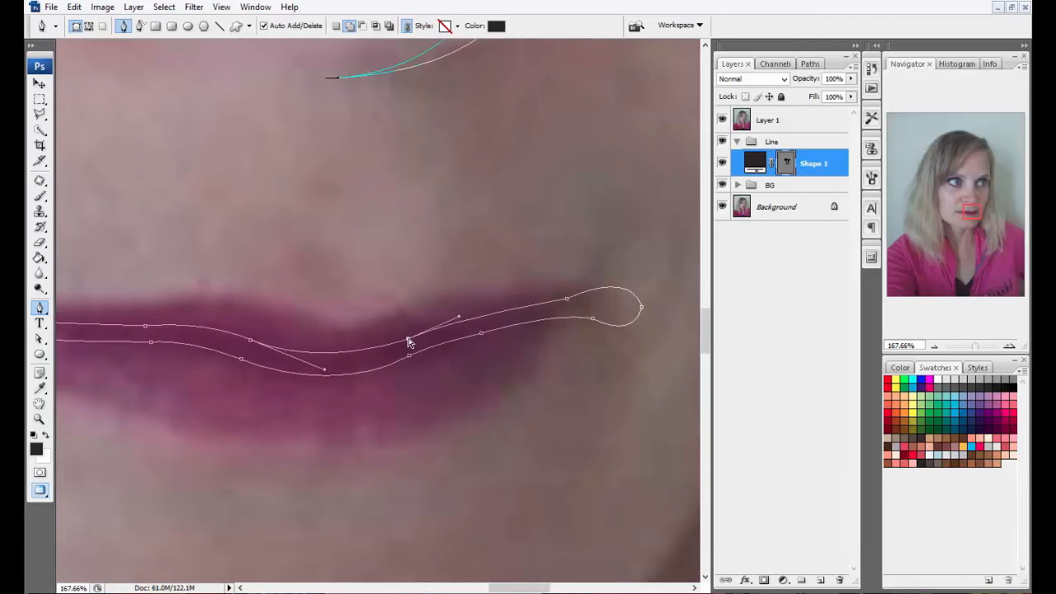
pyautogui.keyDown('ctrl'); pyautogui.click(407, 335); pyautogui.keyUp('ctrl')
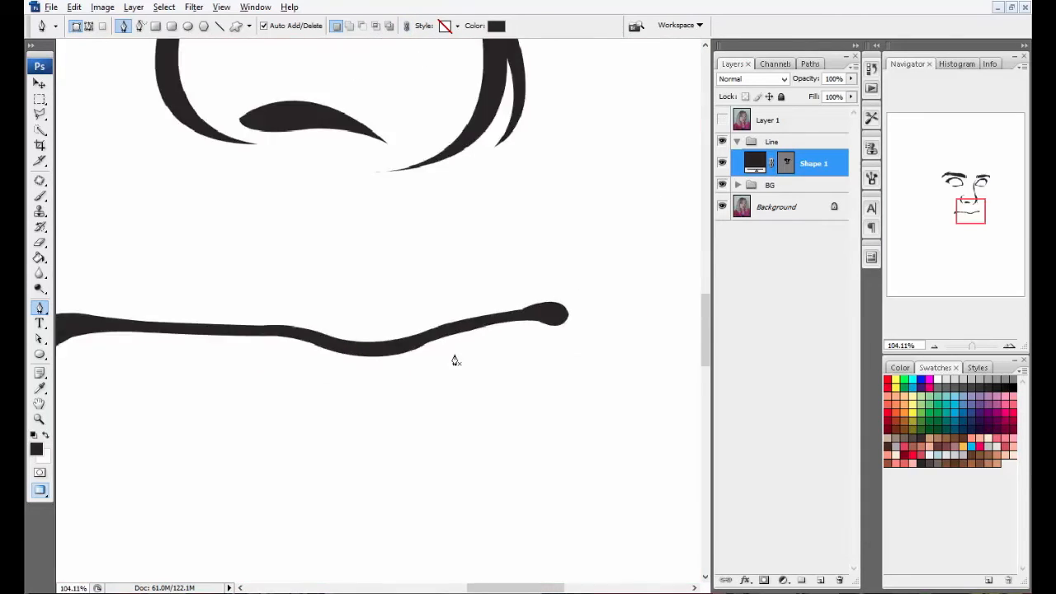
pyautogui.scroll(-5, 455, 358)
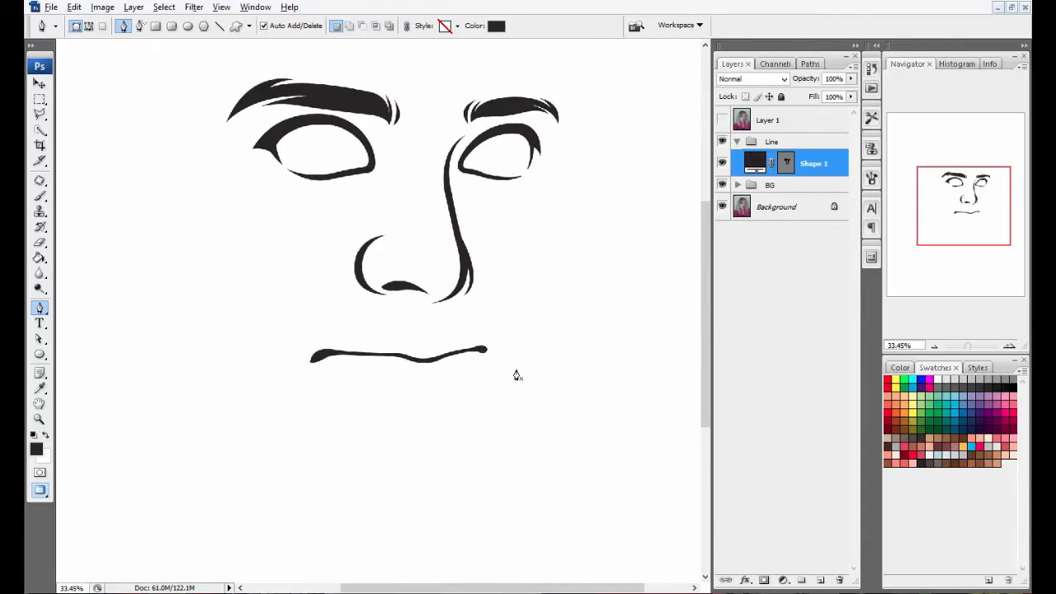
pyautogui.scroll(3, 492, 359)
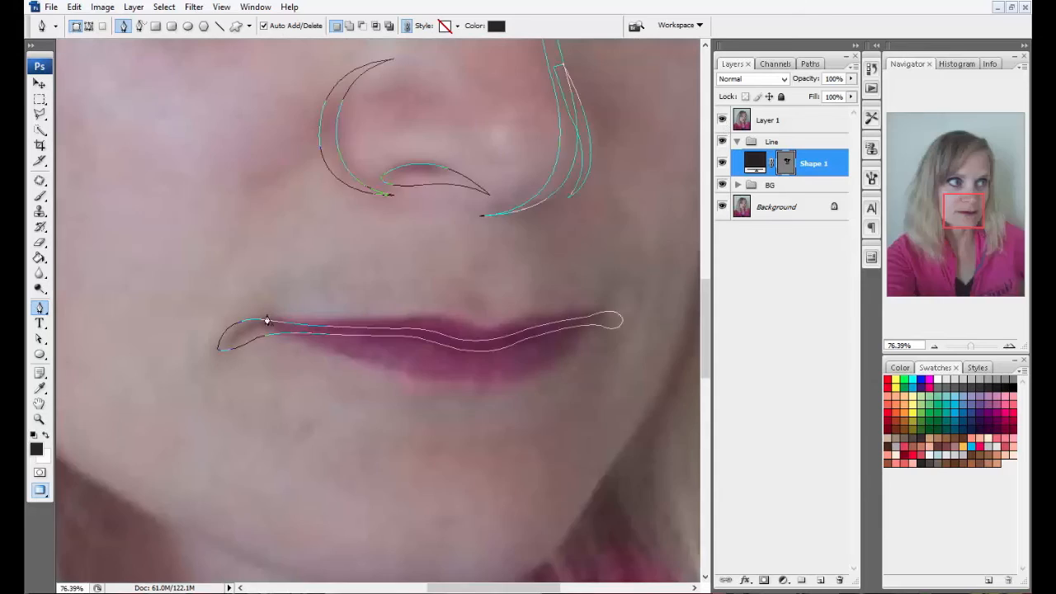
# - Refine the anchor points of the mouth line's left half and check the line art with Layer 1 hidden
pyautogui.scroll(3, 423, 342)
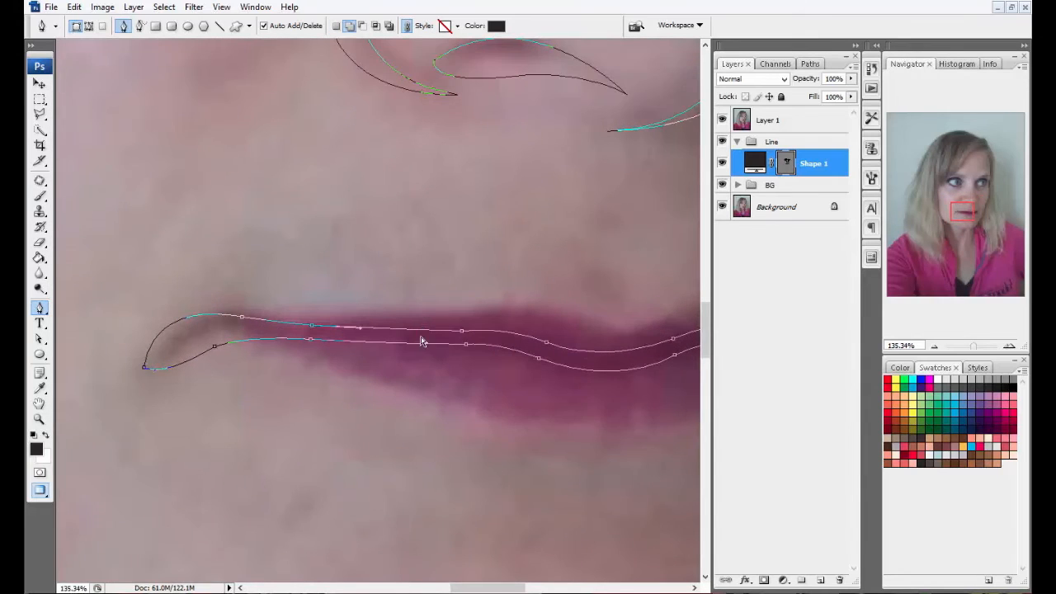
pyautogui.keyDown('ctrl'); pyautogui.click(469, 328); pyautogui.keyUp('ctrl')
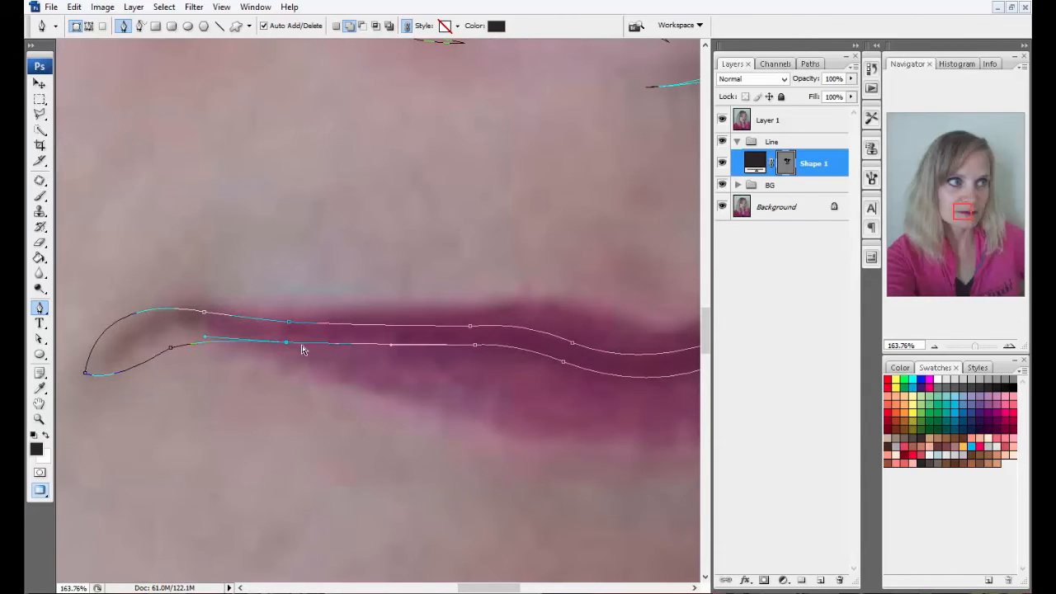
pyautogui.keyDown('ctrl'); pyautogui.click(470, 347); pyautogui.keyUp('ctrl')
pyautogui.scroll(-3, 332, 309)
pyautogui.click(722, 120)
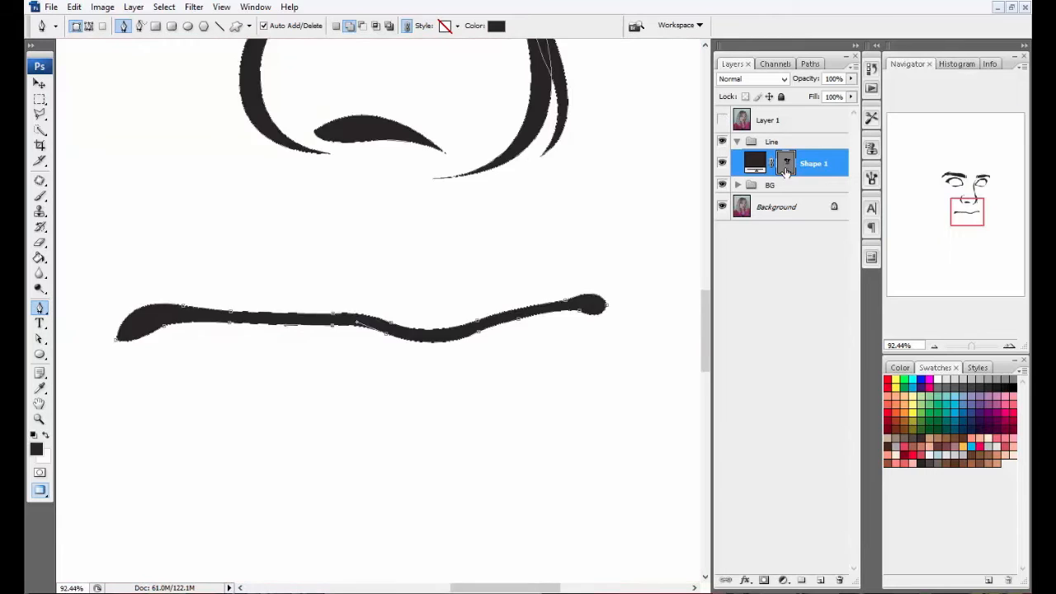
pyautogui.scroll(-3, 471, 371)
pyautogui.scroll(1, 526, 383)
pyautogui.scroll(3, 525, 383)
pyautogui.click(786, 163)
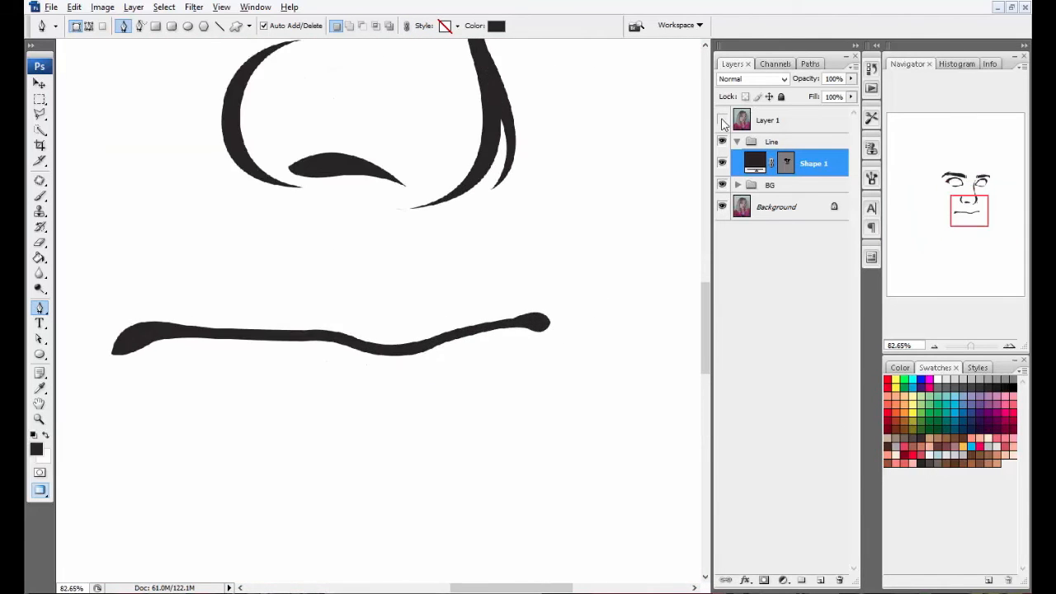
# - Nudge the upper anchor beside the mouth line's right corner and compare the line art with and without Layer 1
pyautogui.click(722, 121)
pyautogui.scroll(5, 501, 322)
pyautogui.keyDown('ctrl'); pyautogui.click(539, 297); pyautogui.keyUp('ctrl')
pyautogui.moveTo(540, 297); pyautogui.dragTo(536, 294)
pyautogui.click(721, 120)
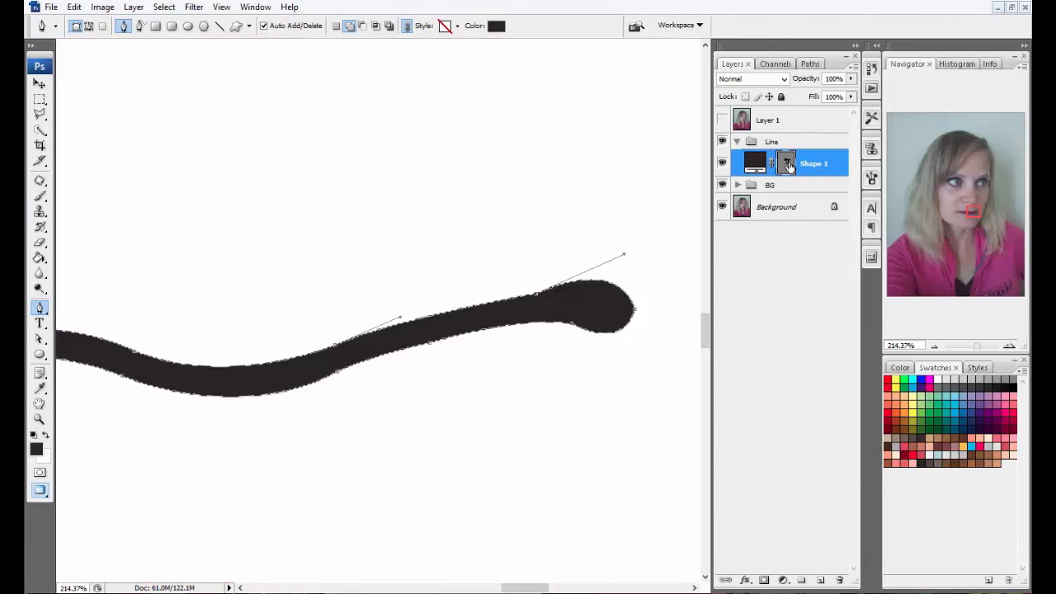
pyautogui.scroll(-8, 490, 371)
pyautogui.click(721, 120)
pyautogui.click(786, 163)
pyautogui.scroll(-2, 562, 181)
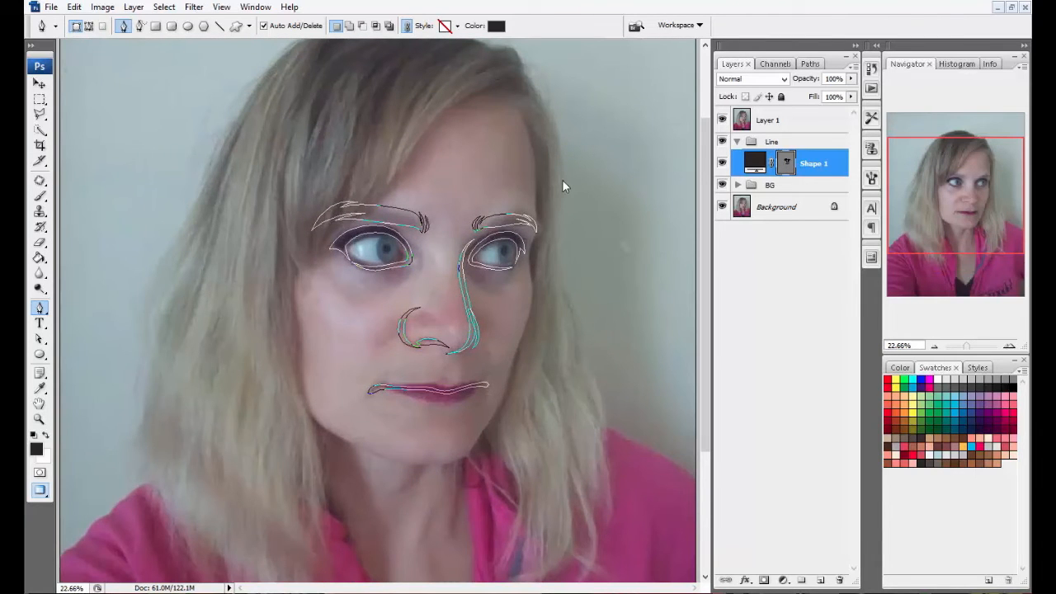
# - Create a layer group named Skin directly above the BG group and set the shape colour to light peach
pyautogui.click(785, 182)
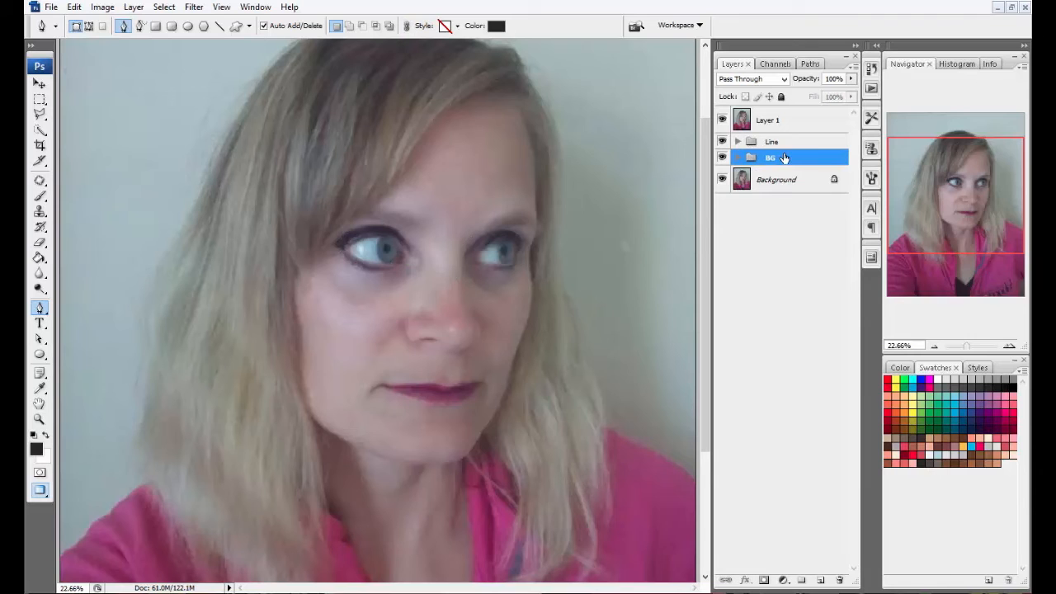
pyautogui.click(804, 581)
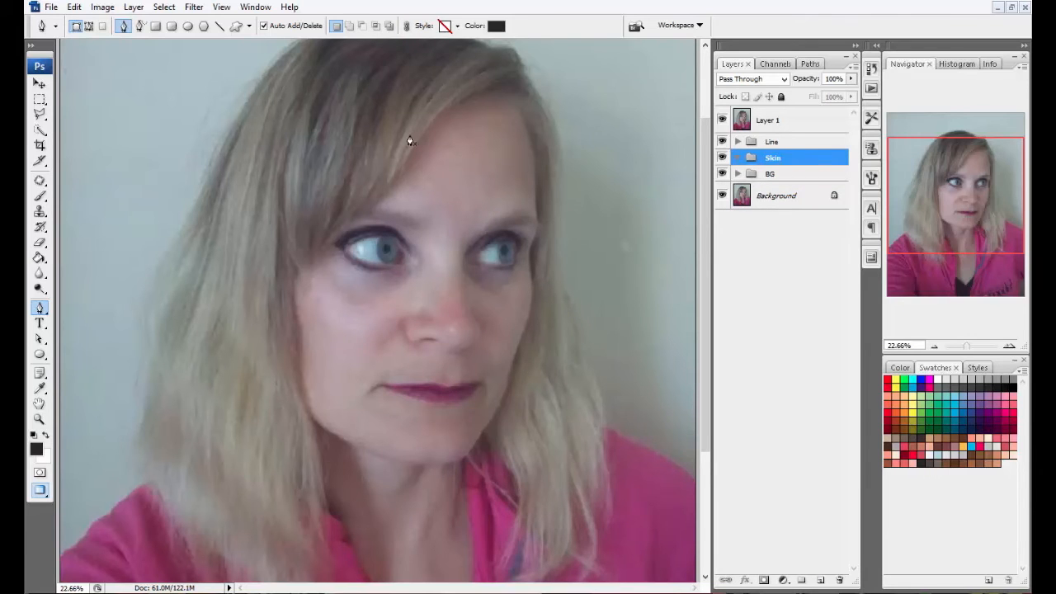
pyautogui.scroll(1, 410, 141)
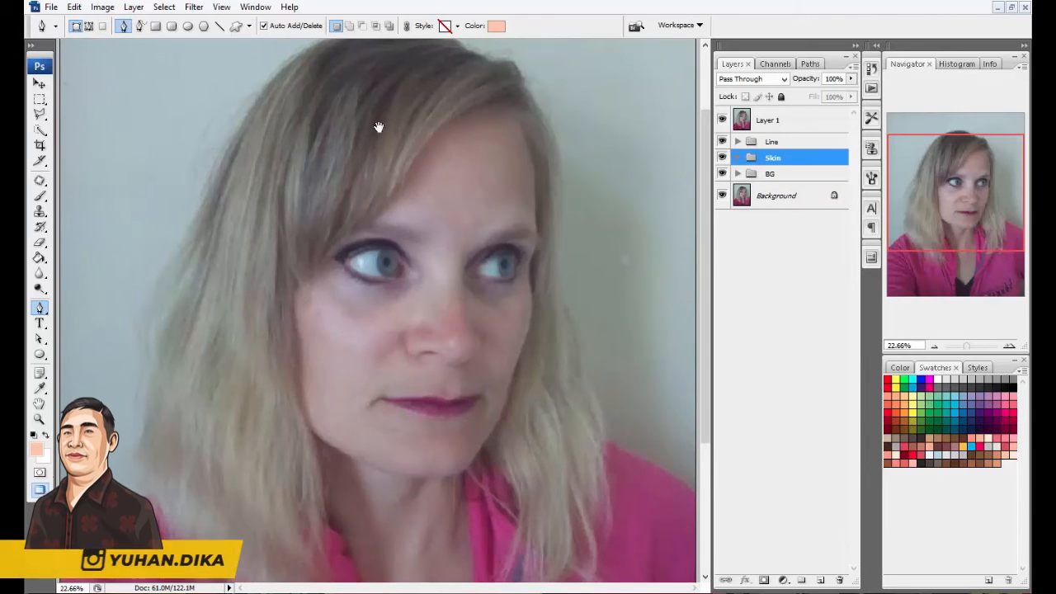
pyautogui.scroll(1, 416, 103)
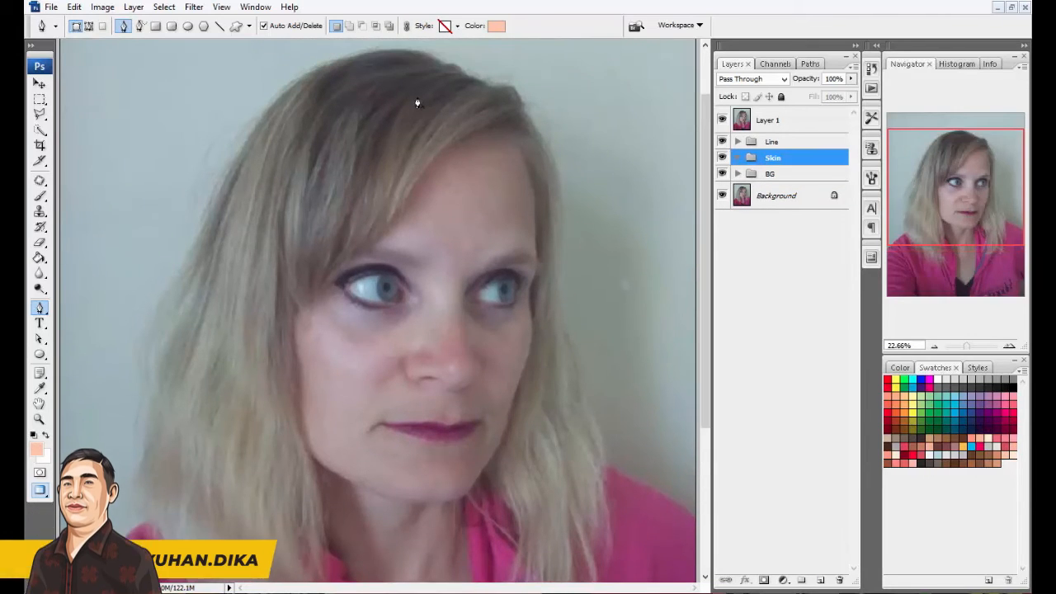
# - Start the face shape at the crown and curve it over the hair down the left side to the cheek
pyautogui.click(417, 97)
pyautogui.moveTo(278, 257); pyautogui.dragTo(278, 439)
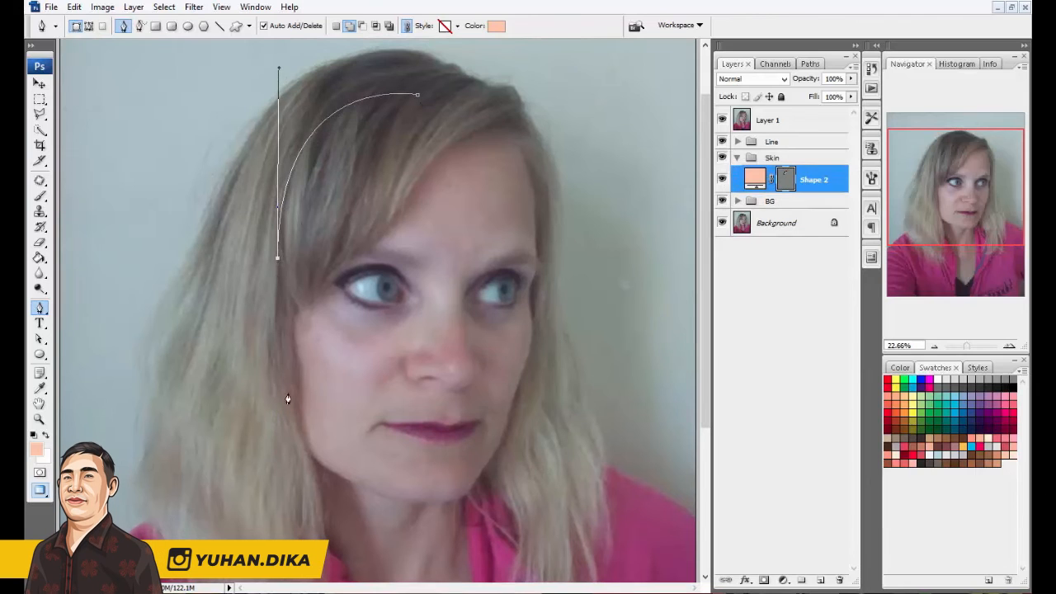
pyautogui.moveTo(288, 381); pyautogui.dragTo(289, 422)
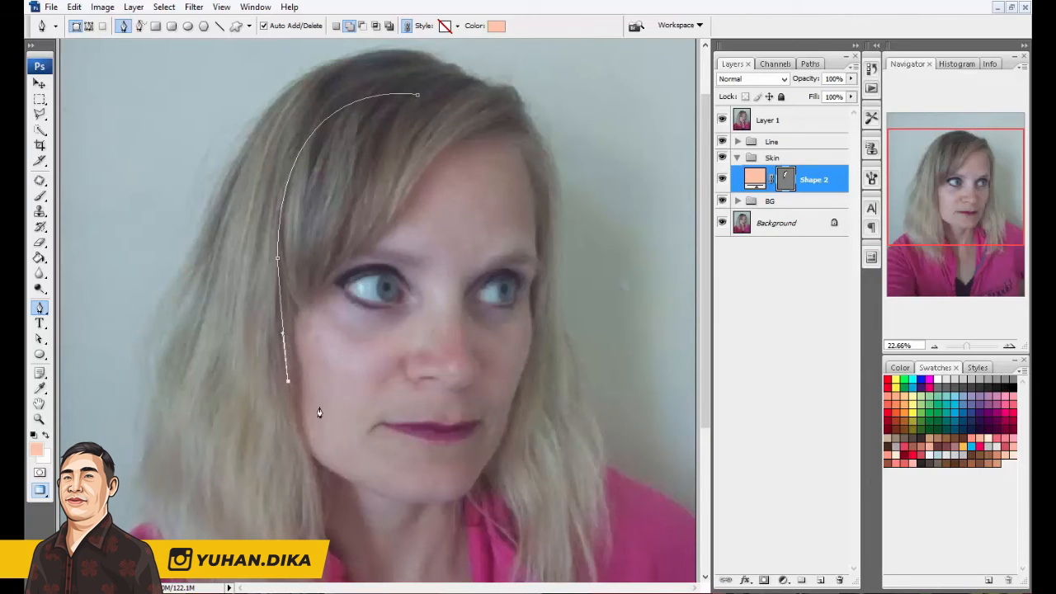
# - Continue the face shape from the left cheek along the jawline to the underside of the chin
pyautogui.scroll(2, 319, 412)
pyautogui.moveTo(318, 369); pyautogui.dragTo(389, 397)
pyautogui.moveTo(378, 398); pyautogui.dragTo(432, 355)
pyautogui.keyDown('alt'); pyautogui.click(318, 369); pyautogui.keyUp('alt')
pyautogui.scroll(3, 332, 342)
pyautogui.keyDown('alt'); pyautogui.click(346, 333); pyautogui.keyUp('alt')
pyautogui.scroll(4, 387, 353)
pyautogui.keyDown('alt'); pyautogui.click(390, 355); pyautogui.keyUp('alt')
pyautogui.scroll(3, 413, 359)
pyautogui.moveTo(331, 357); pyautogui.dragTo(327, 357)
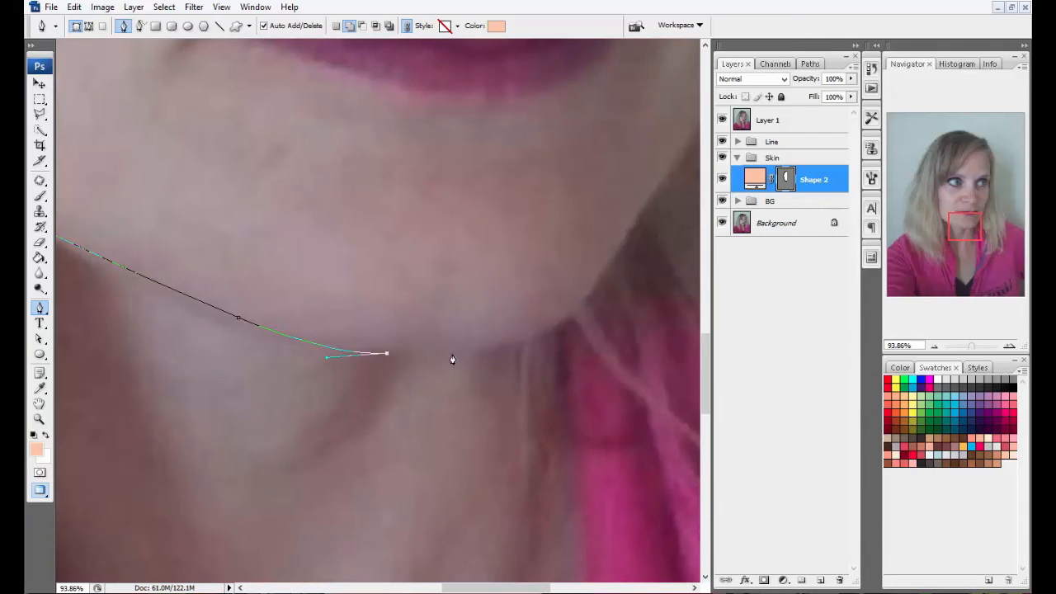
# - Trace the face shape under the chin and up the right jaw, adjusting the curve to the jaw edge
pyautogui.keyDown('alt'); pyautogui.click(452, 353); pyautogui.keyUp('alt')
pyautogui.moveTo(672, 327); pyautogui.dragTo(465, 347)
pyautogui.moveTo(386, 306); pyautogui.dragTo(436, 226)
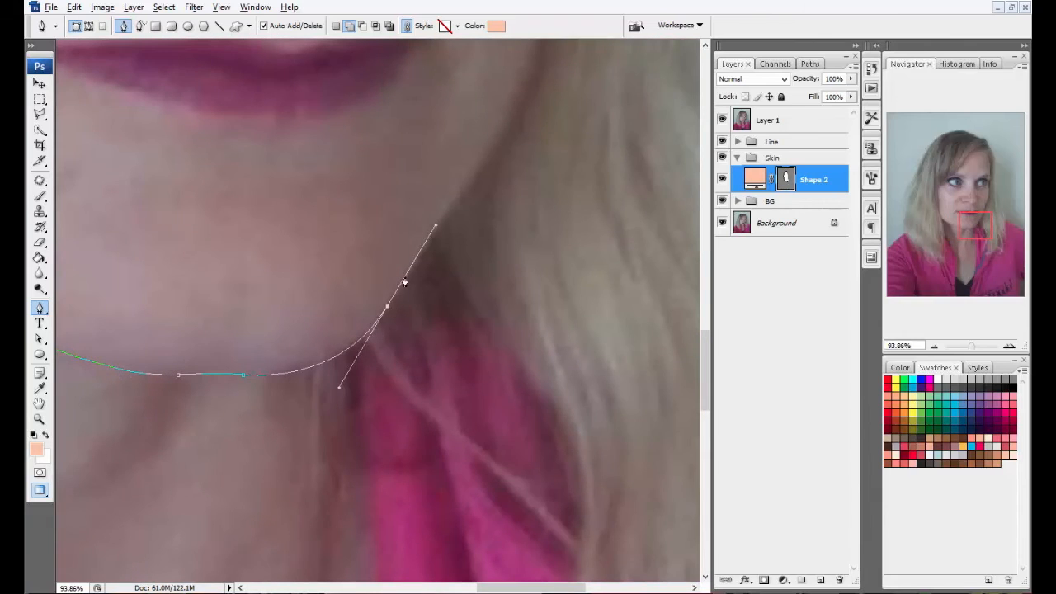
pyautogui.keyDown('alt'); pyautogui.click(387, 307); pyautogui.keyUp('alt')
pyautogui.moveTo(445, 281); pyautogui.dragTo(379, 387)
pyautogui.moveTo(416, 283); pyautogui.dragTo(447, 259)
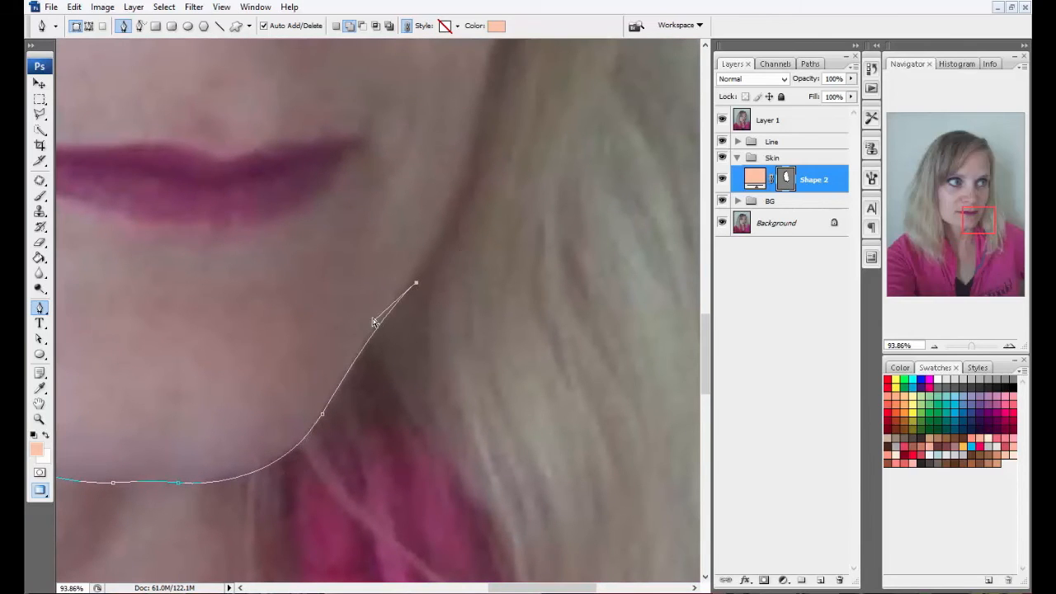
pyautogui.moveTo(373, 318); pyautogui.dragTo(377, 328)
# - Continue the face shape up the right cheek toward the outer corner of the eye, undoing one misplaced adjustment
pyautogui.scroll(-2, 438, 371)
pyautogui.moveTo(481, 377); pyautogui.dragTo(475, 497)
pyautogui.moveTo(459, 314); pyautogui.dragTo(466, 276)
pyautogui.hotkey('ctrl', 'z')
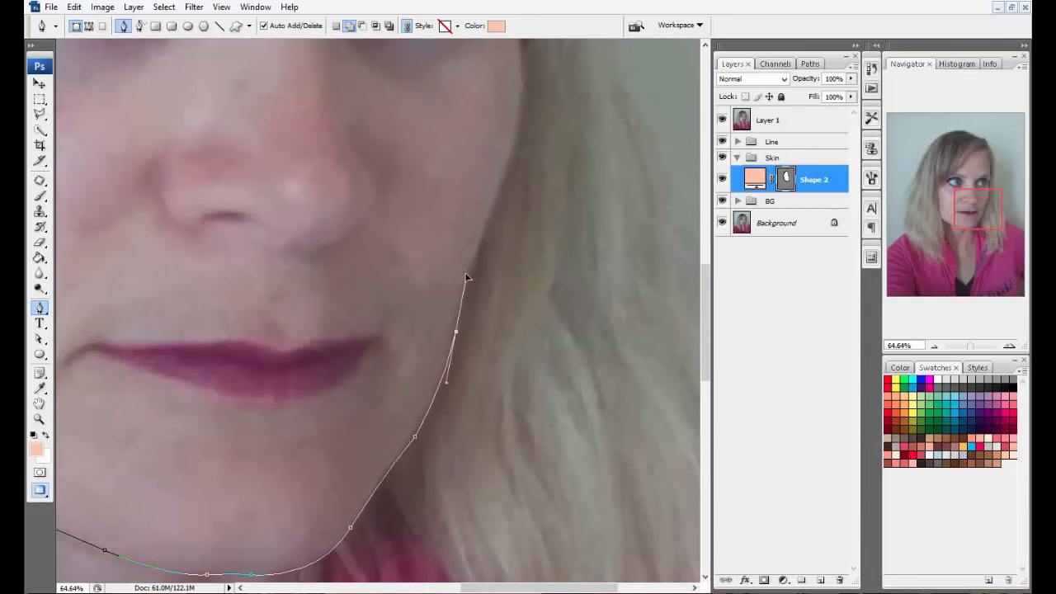
pyautogui.moveTo(505, 186); pyautogui.dragTo(447, 396)
pyautogui.keyDown('alt'); pyautogui.click(505, 186); pyautogui.keyUp('alt')
pyautogui.scroll(-1, 471, 273)
# - Trace the face shape past the right eye and brow up to the temple
pyautogui.scroll(2, 466, 269)
pyautogui.moveTo(448, 285); pyautogui.dragTo(427, 248)
pyautogui.keyDown('alt'); pyautogui.click(448, 286); pyautogui.keyUp('alt')
pyautogui.keyDown('alt'); pyautogui.click(410, 283); pyautogui.keyUp('alt')
pyautogui.moveTo(467, 303); pyautogui.dragTo(495, 455)
pyautogui.moveTo(452, 325)
pyautogui.mouseDown()
pyautogui.moveTo(430, 271)
pyautogui.moveTo(442, 259)
pyautogui.moveTo(442, 336)
pyautogui.mouseUp()
pyautogui.keyDown('alt'); pyautogui.click(452, 325); pyautogui.keyUp('alt')
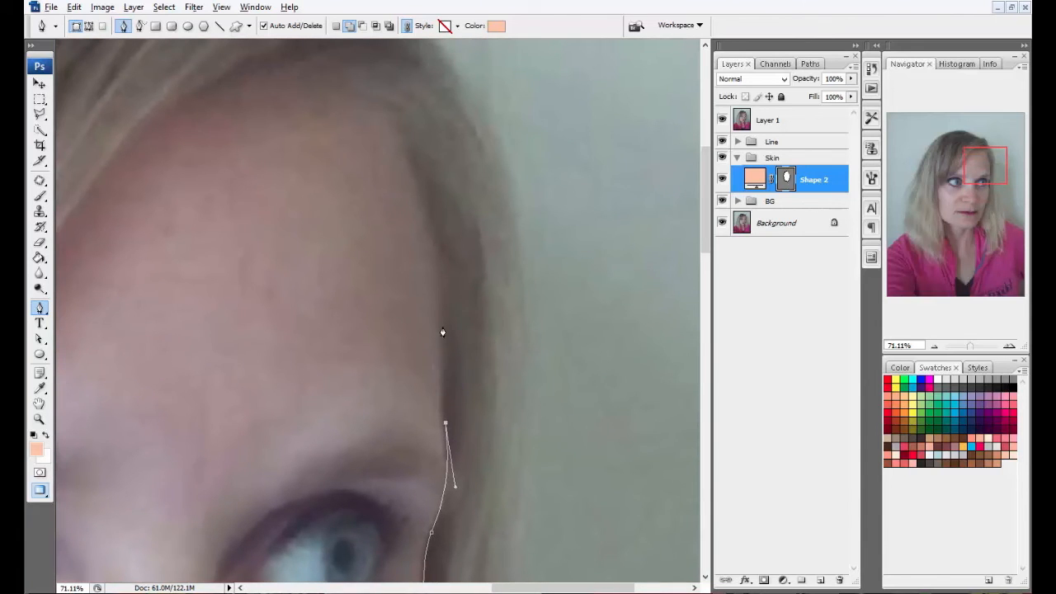
# - Close the face shape at the crown, smooth its top curve and hide Layer 1 to check the filled face
pyautogui.scroll(-8, 470, 293)
pyautogui.moveTo(343, 146); pyautogui.dragTo(420, 179)
pyautogui.moveTo(362, 163); pyautogui.dragTo(373, 155)
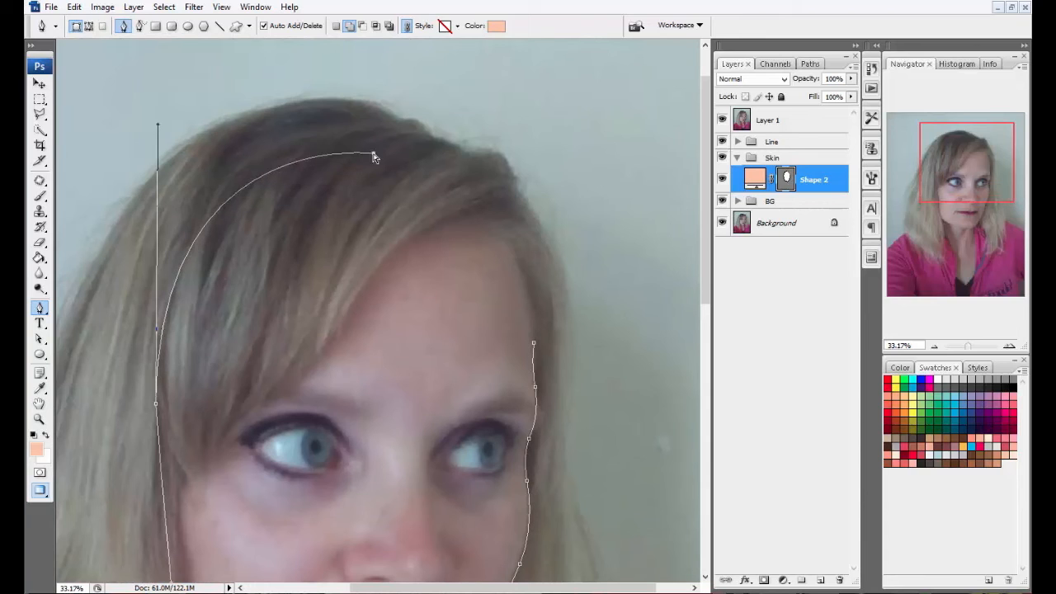
pyautogui.moveTo(157, 128); pyautogui.dragTo(168, 143)
pyautogui.moveTo(374, 154); pyautogui.dragTo(193, 144)
pyautogui.hotkey('ctrl', '0')
pyautogui.scroll(6, 457, 226)
pyautogui.click(722, 120)
pyautogui.click(789, 181)
pyautogui.click(788, 180)
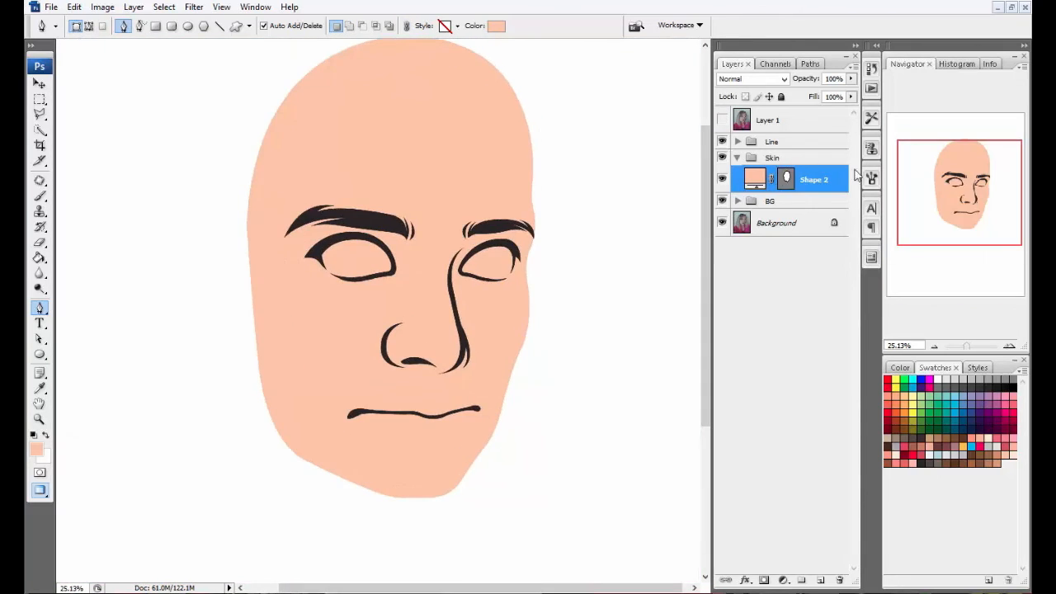
# - Add a Stroke layer style to the face shape, coloured #231f20 sampled from the line art
pyautogui.doubleClick(840, 189)
pyautogui.click(660, 269)
pyautogui.click(790, 177)
pyautogui.click(506, 226)
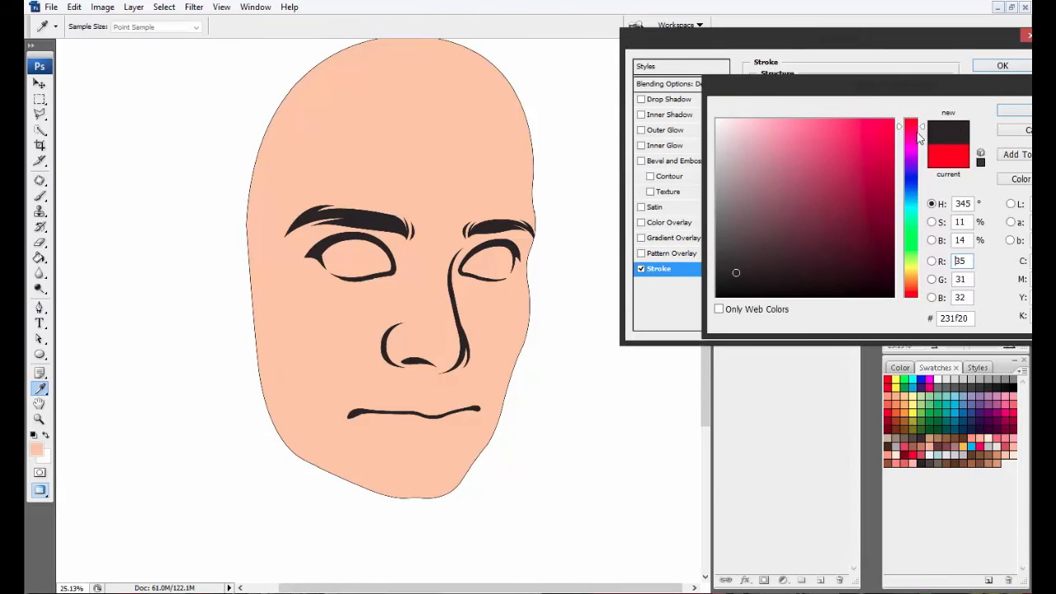
pyautogui.click(1022, 111)
# - Set the face outline's stroke size to 55 px and apply the layer style
pyautogui.write('45')
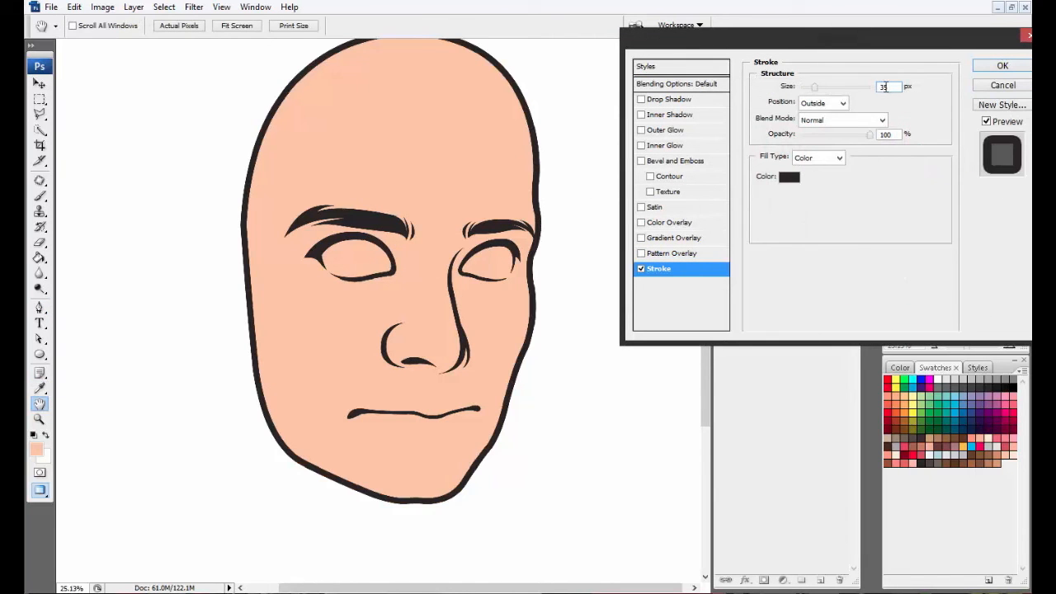
pyautogui.moveTo(895, 87); pyautogui.dragTo(802, 95)
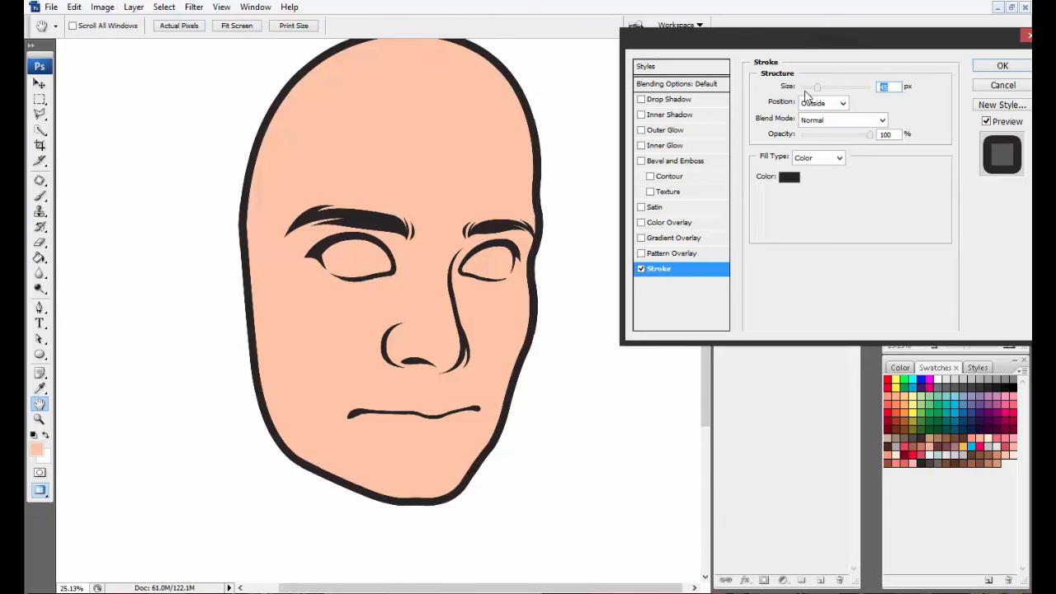
pyautogui.write('50')
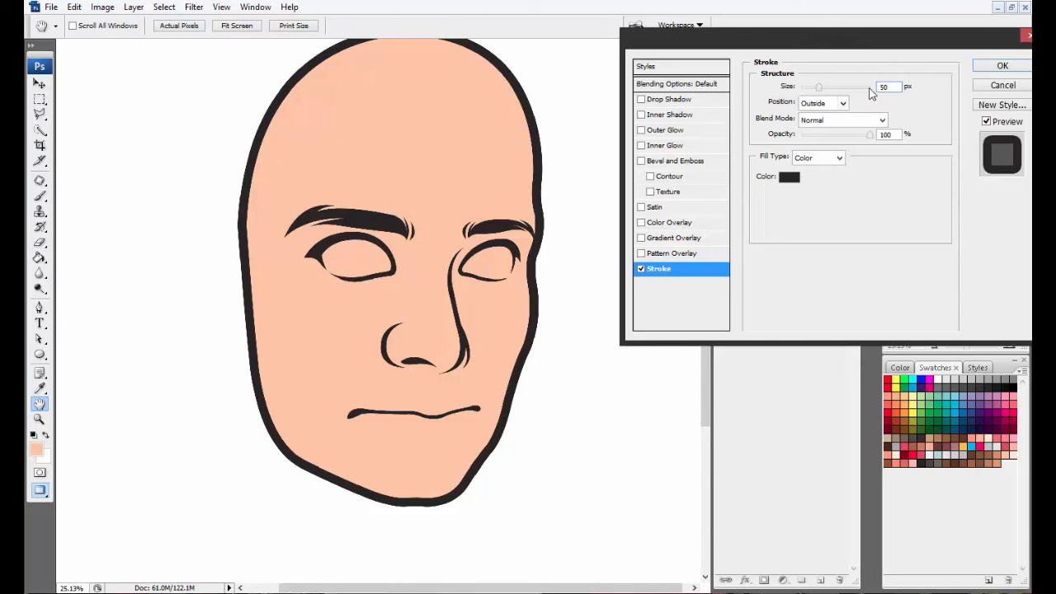
pyautogui.press('BackSpace')
pyautogui.write('5')
pyautogui.click(1002, 65)
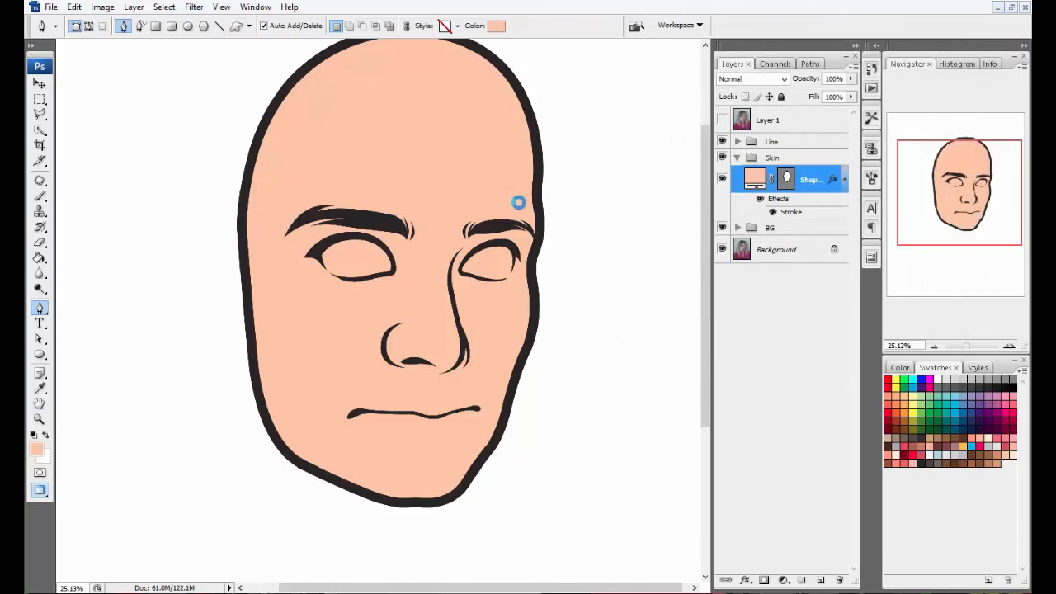
# - Copy the face shape's layer style and collapse its effects in the layer list
pyautogui.rightClick(822, 175)
pyautogui.click(890, 404)
pyautogui.click(844, 179)
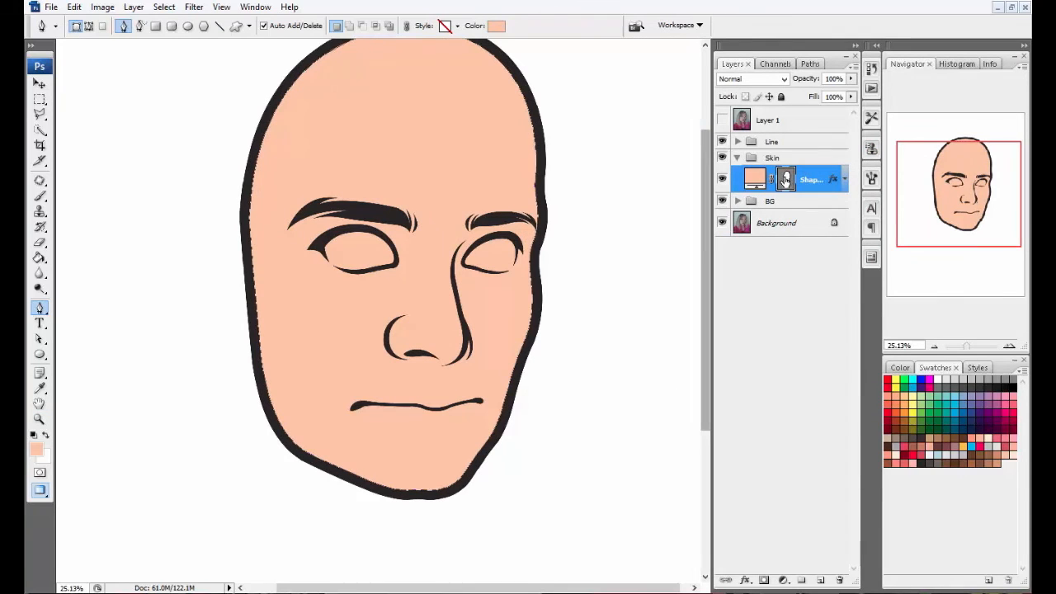
# - Collapse the Skin group and create a new layer group above the Line group
pyautogui.click(737, 158)
pyautogui.click(780, 142)
pyautogui.click(801, 579)
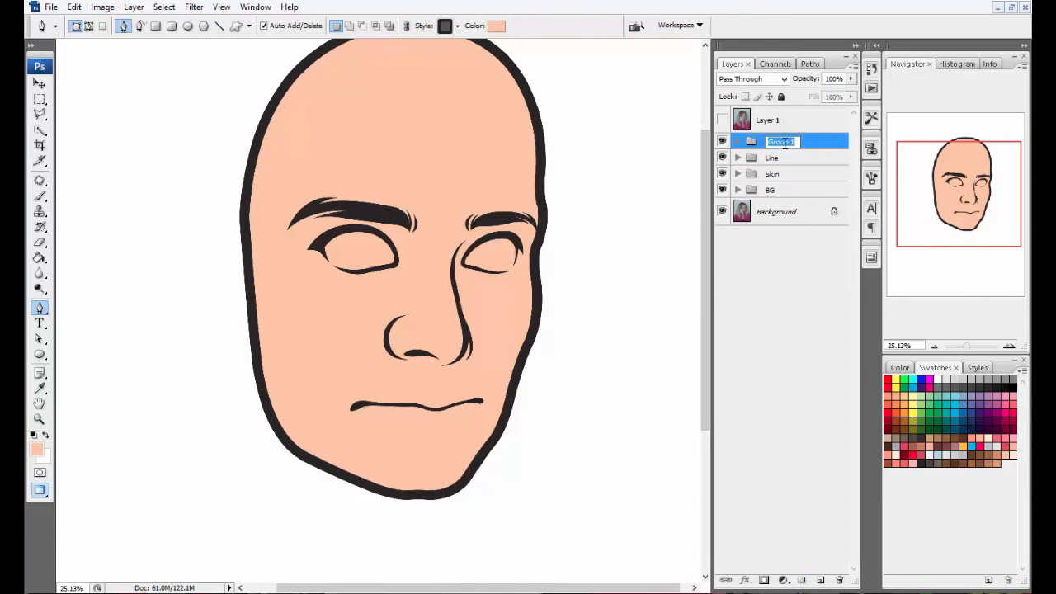